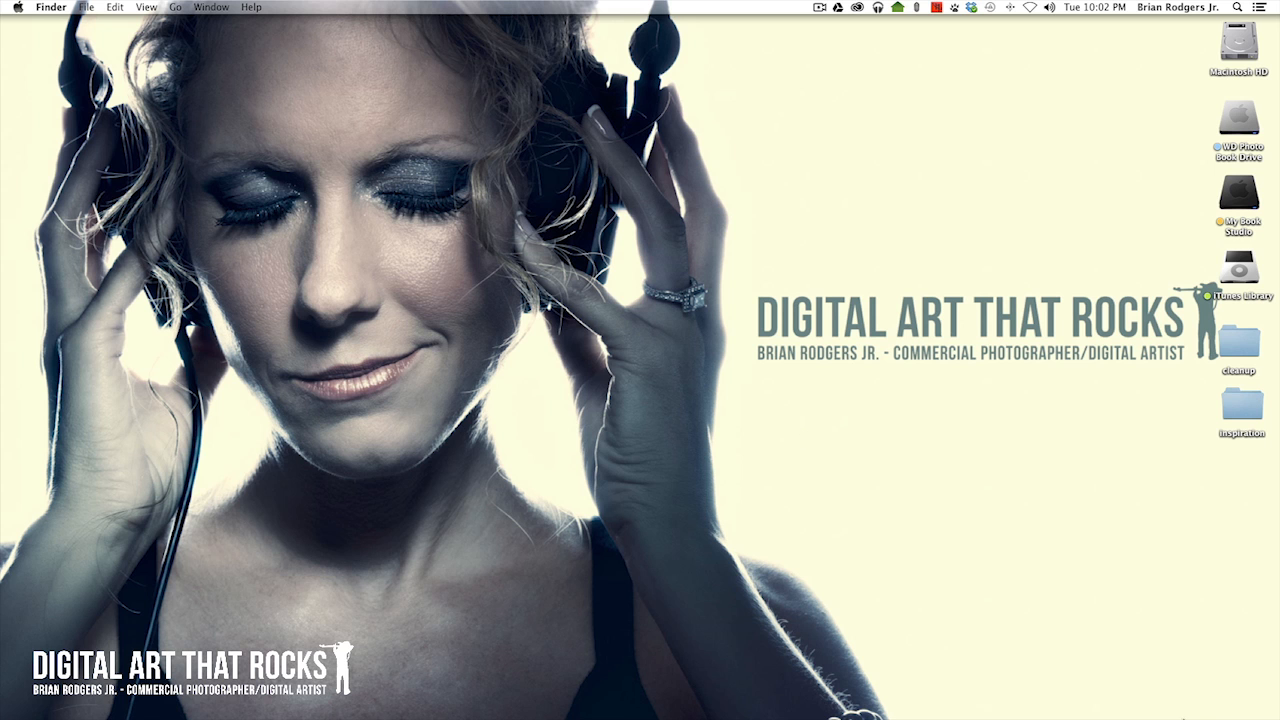
# Switch to Photoshop and show the whole Teacher.jpg photo in full-screen mode with the menu bar
pyautogui.click(1192, 695)
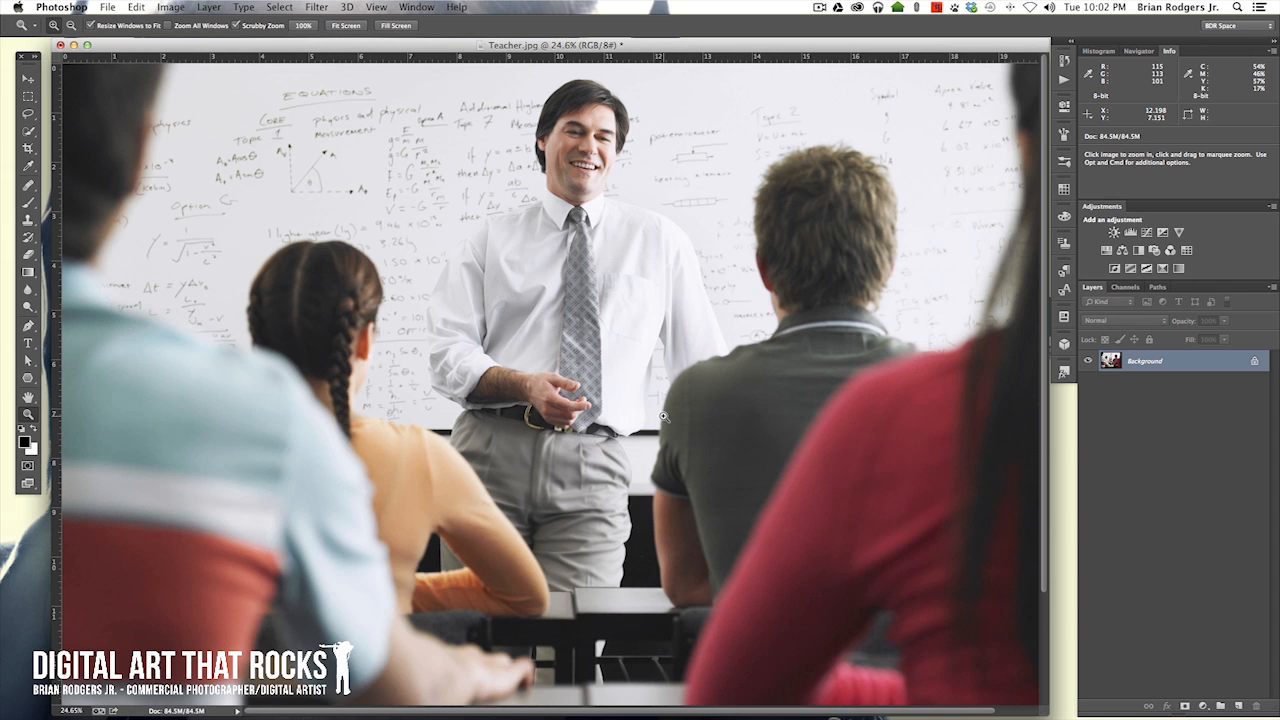
pyautogui.press('f')
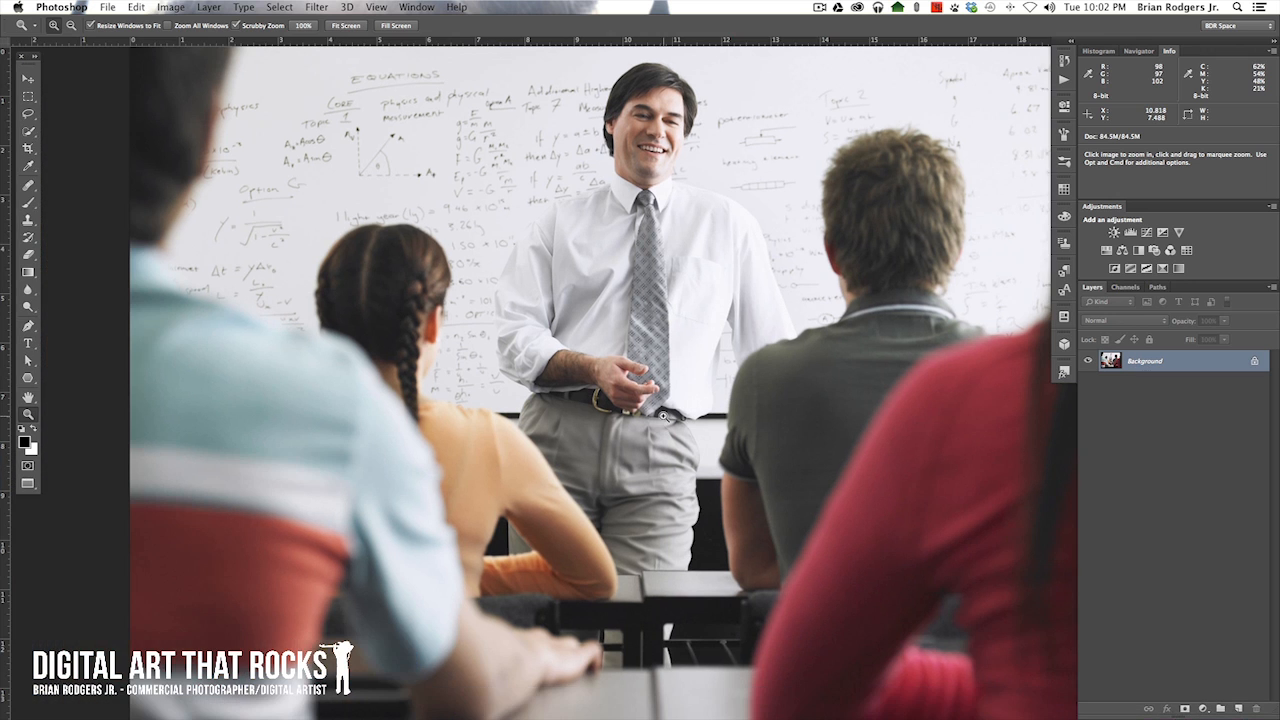
pyautogui.hscroll(5, 663, 416)
pyautogui.scroll(1, 663, 416)
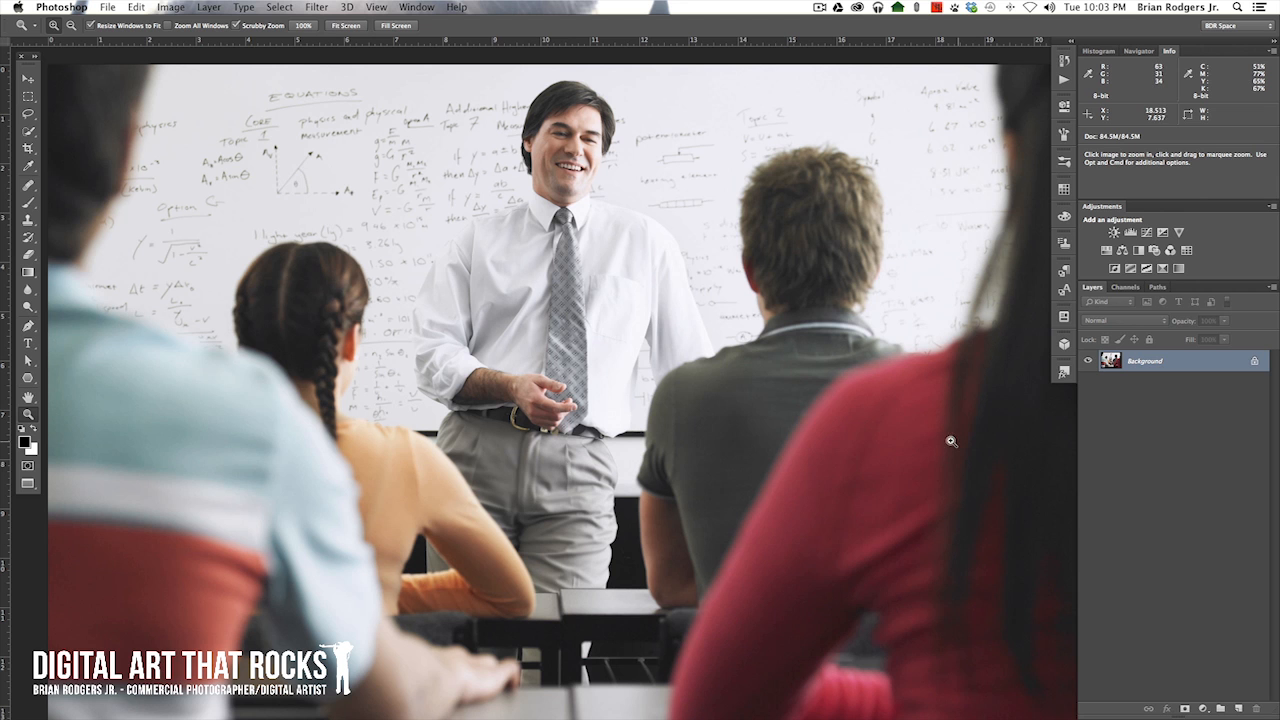
# Add a new layer and paint a solid black patch on the shirt beside the tie with an enlarged soft brush
pyautogui.moveTo(603, 297); pyautogui.dragTo(795, 375)
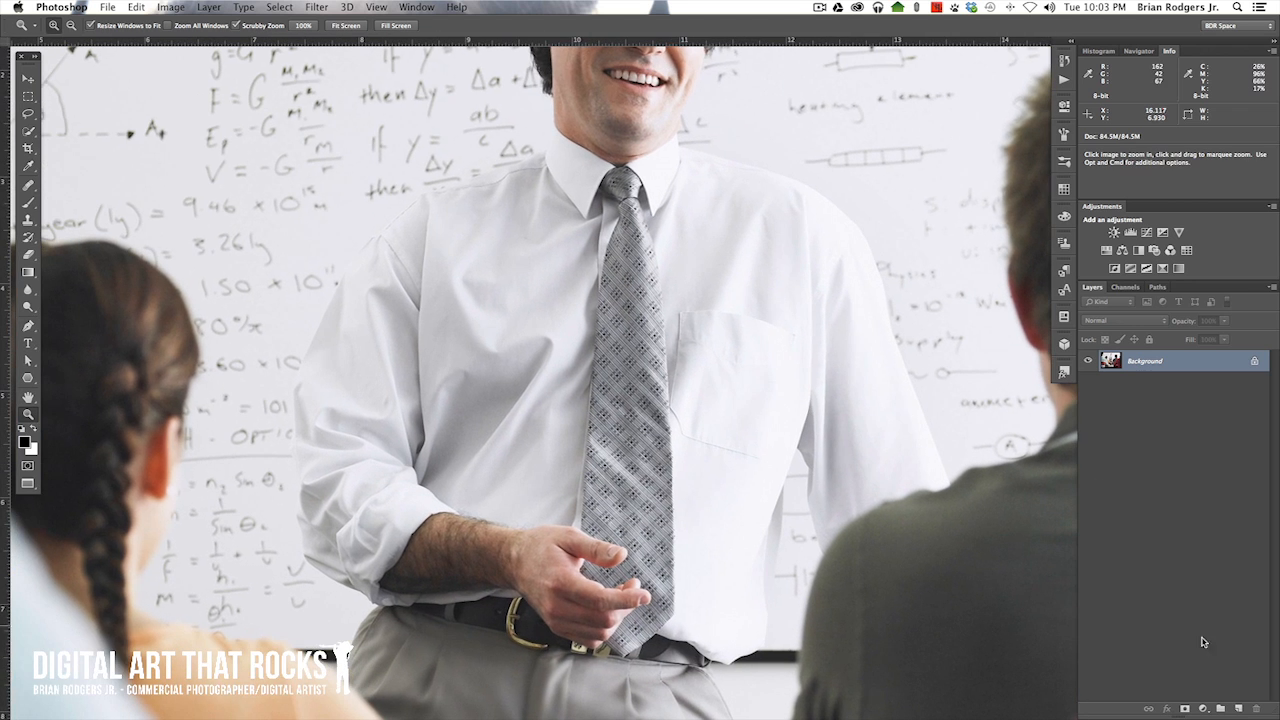
pyautogui.click(1238, 708)
pyautogui.moveTo(803, 425); pyautogui.dragTo(683, 457)
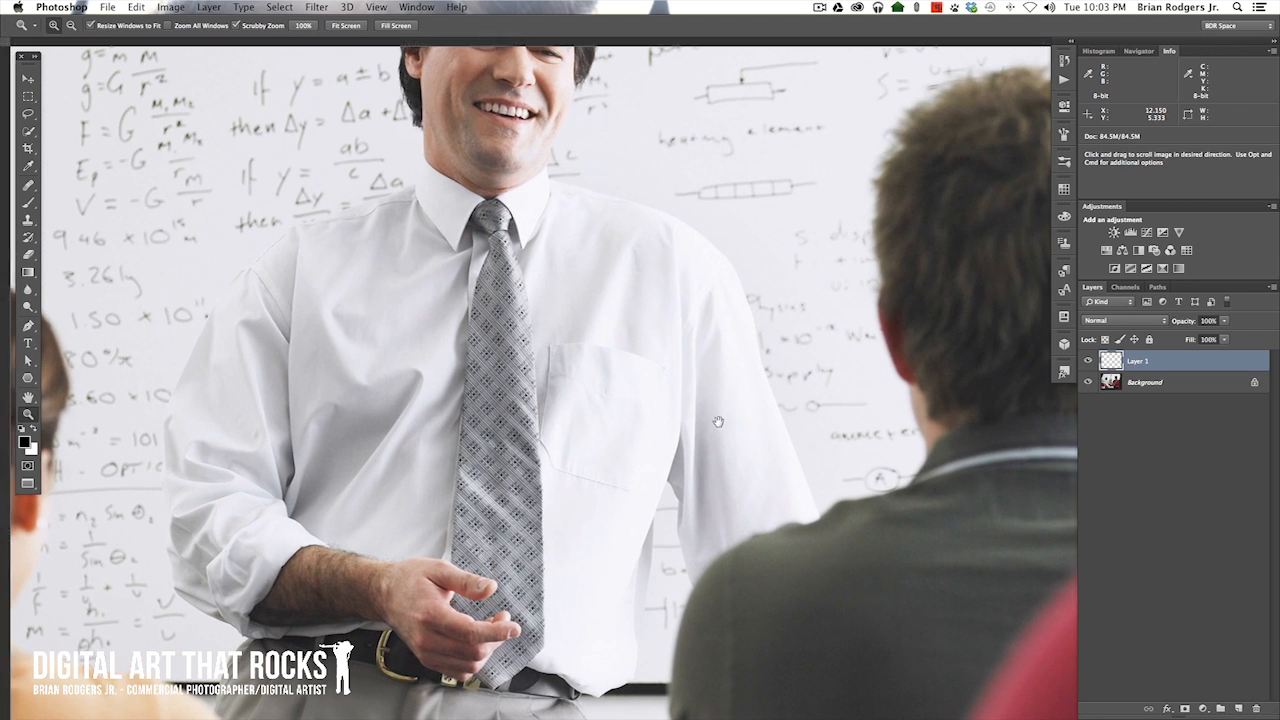
pyautogui.press('b')
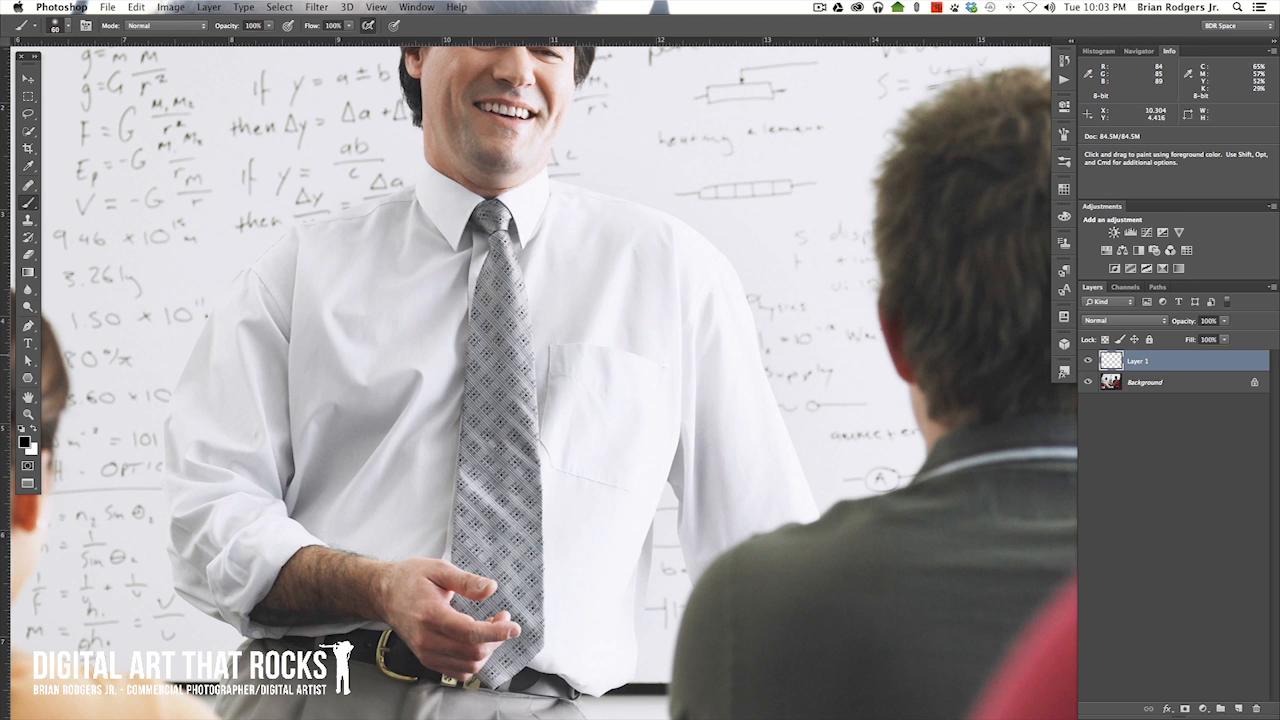
pyautogui.press(']')
pyautogui.press(']')
pyautogui.press(']')
pyautogui.press(']')
pyautogui.press(']')
pyautogui.moveTo(400, 337)
pyautogui.mouseDown()
pyautogui.moveTo(403, 432)
pyautogui.moveTo(407, 368)
pyautogui.moveTo(368, 341)
pyautogui.moveTo(313, 390)
pyautogui.moveTo(385, 379)
pyautogui.mouseUp()
pyautogui.press('v')
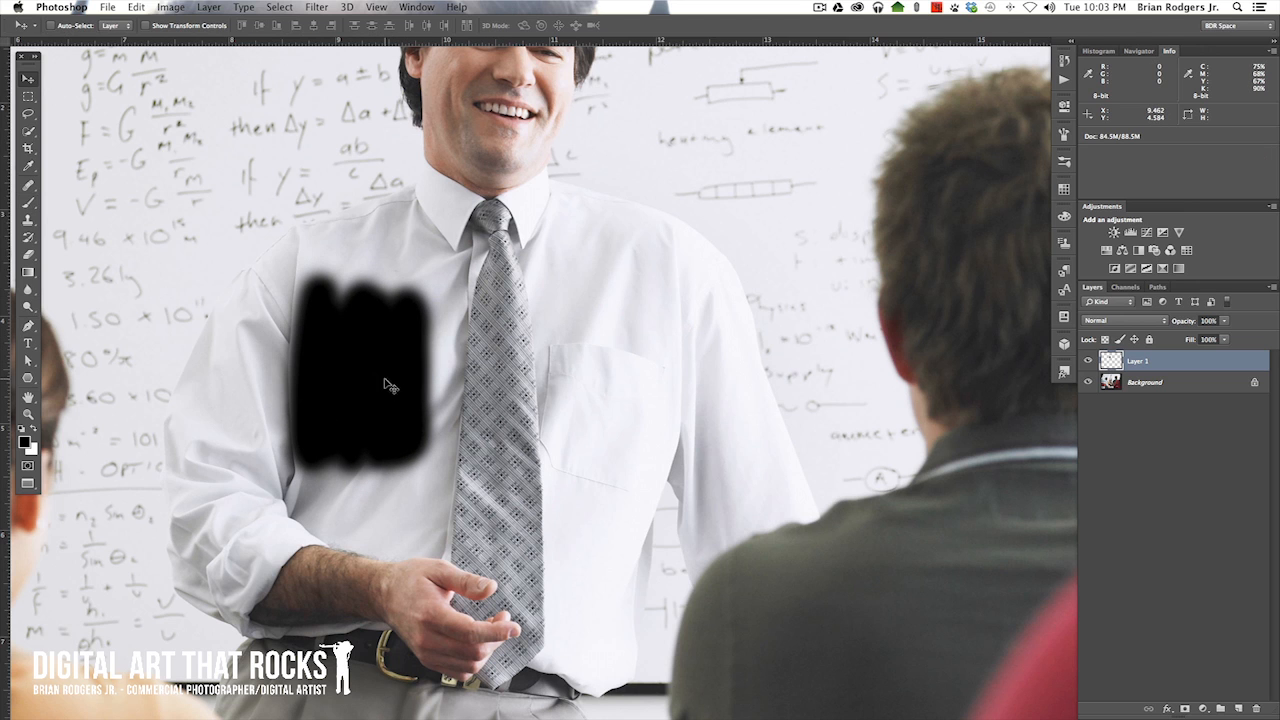
# Try the painted layer at 70% and 90% opacity, ending at 70%
pyautogui.press('7')
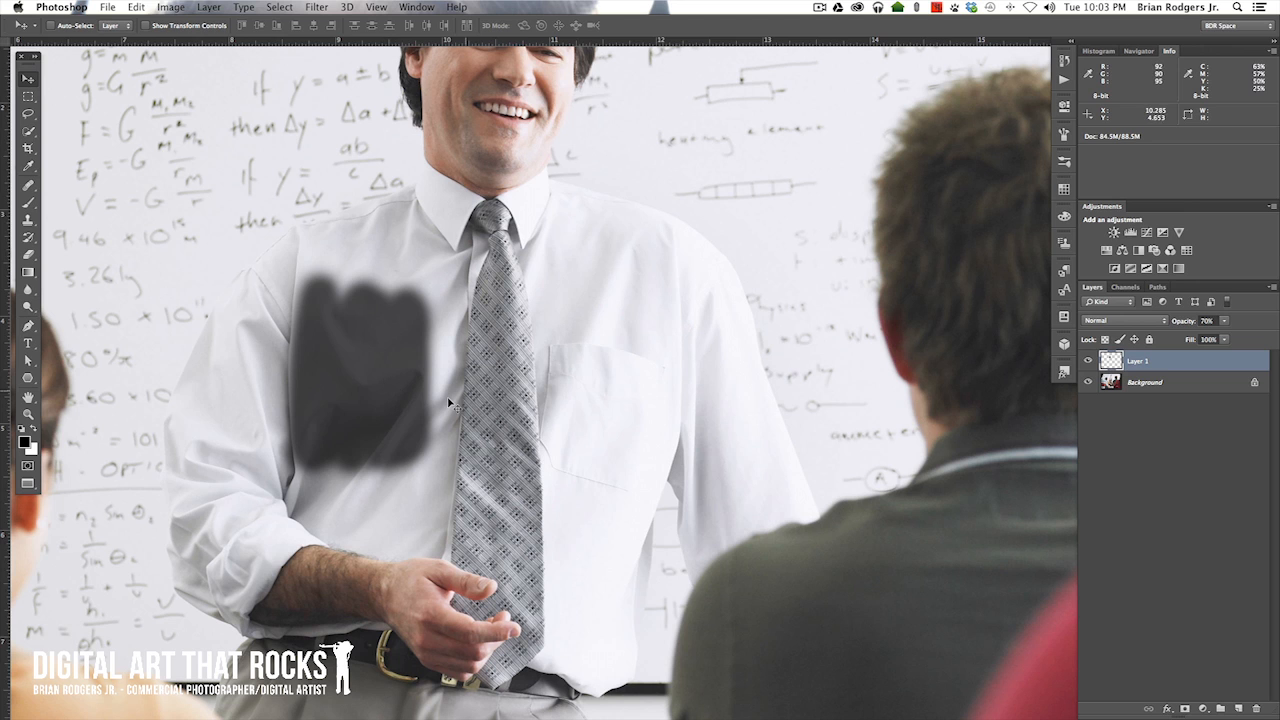
pyautogui.press('9')
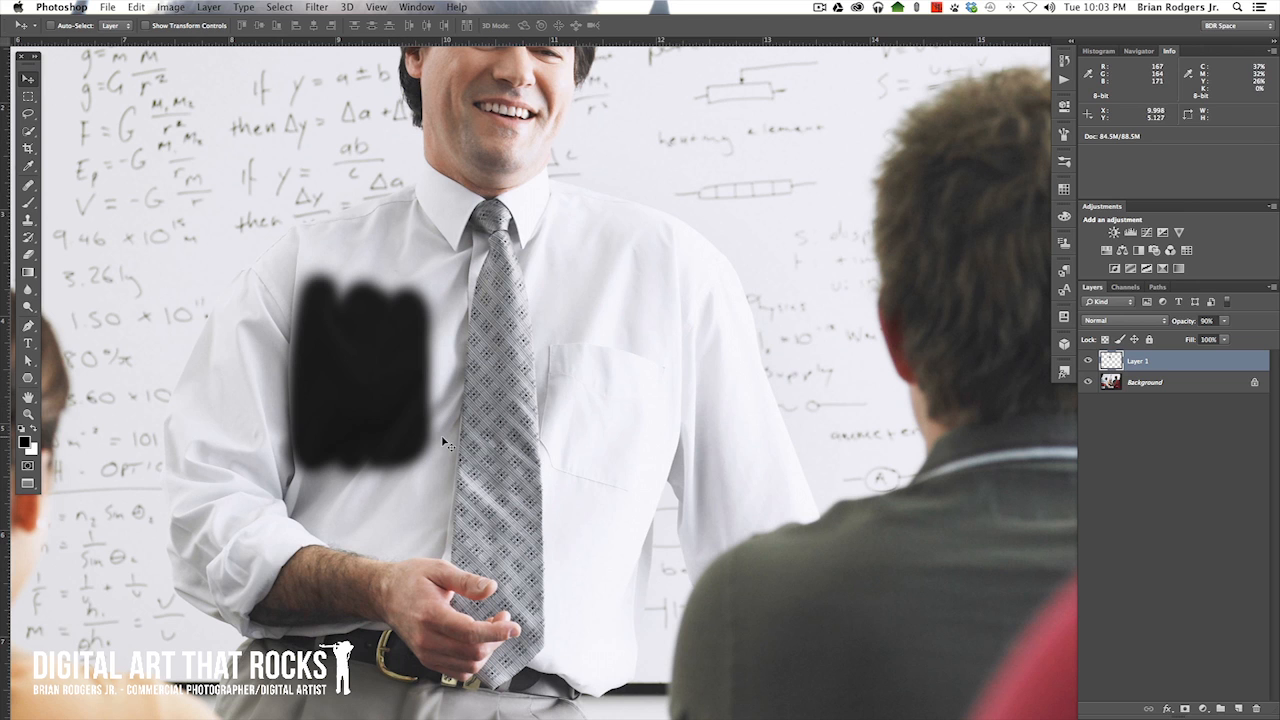
pyautogui.press('7')
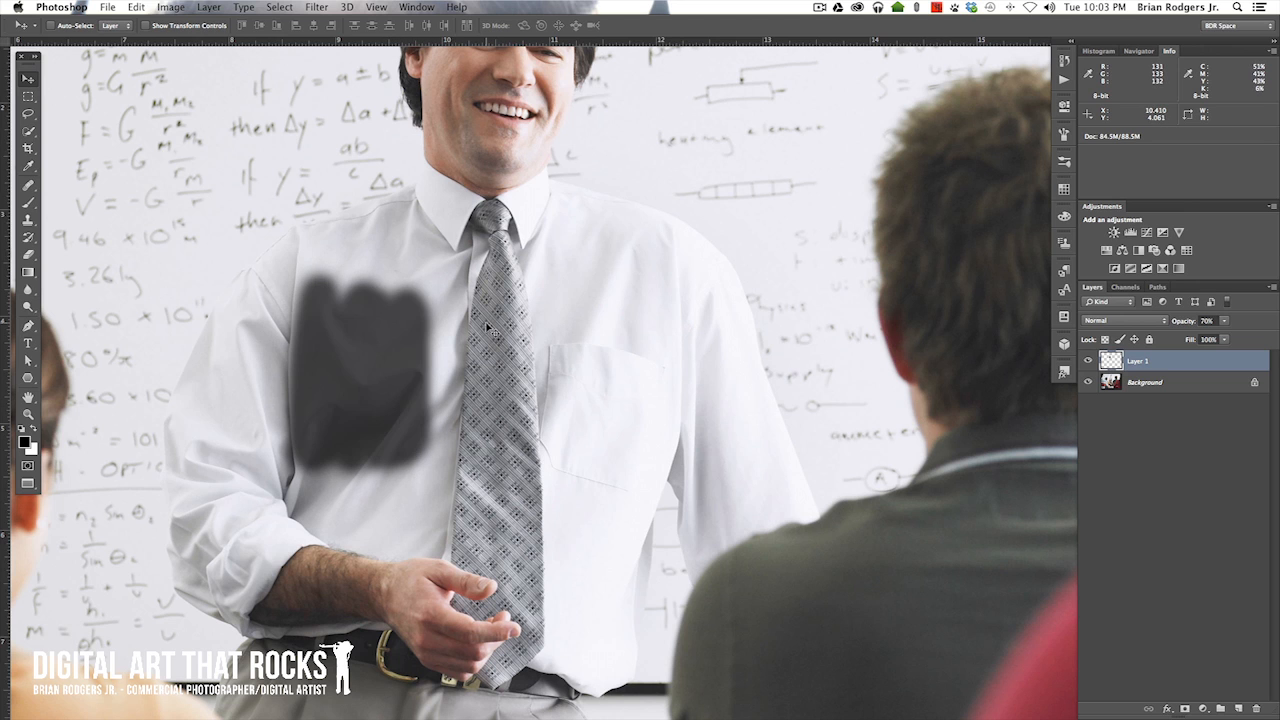
# Cycle the painted layer through the blend modes up to Linear Burn, then delete that layer
pyautogui.hotkey('shift', '+')
pyautogui.hotkey('shift', '+')
pyautogui.hotkey('shift', '+')
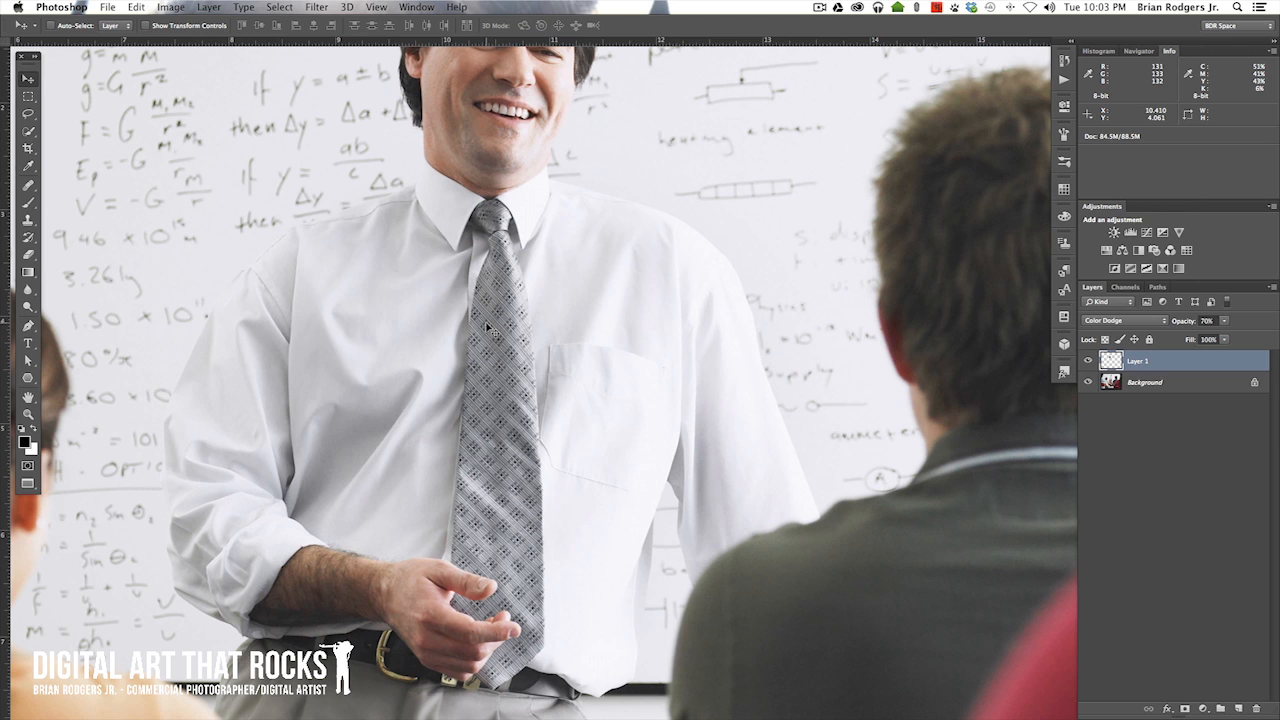
pyautogui.hotkey('shift', '+')
pyautogui.hotkey('shift', '+')
pyautogui.hotkey('shift', '+')
pyautogui.hotkey('shift', '+')
pyautogui.hotkey('shift', '+')
pyautogui.hotkey('shift', '+')
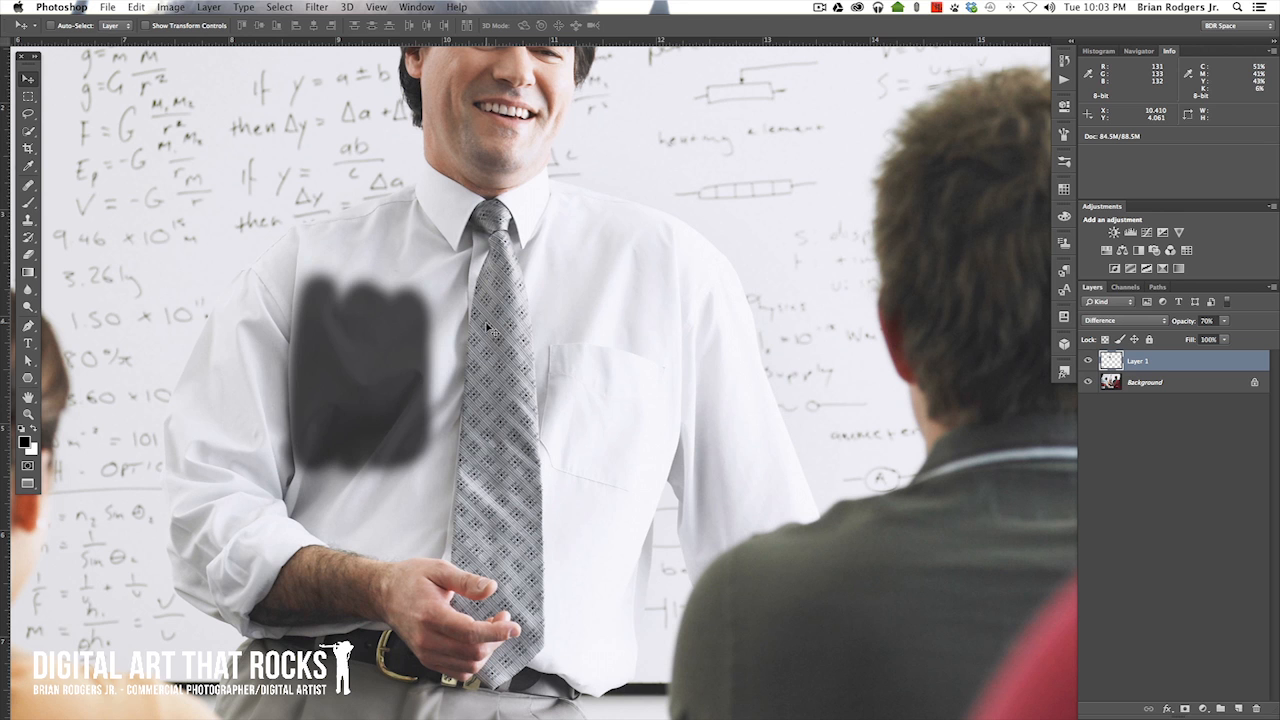
pyautogui.hotkey('shift', '+')
pyautogui.hotkey('shift', '+')
pyautogui.hotkey('shift', '+')
pyautogui.hotkey('shift', '+')
pyautogui.hotkey('shift', '+')
pyautogui.hotkey('shift', '+')
pyautogui.hotkey('shift', '+')
pyautogui.hotkey('shift', '+')
pyautogui.hotkey('shift', '+')
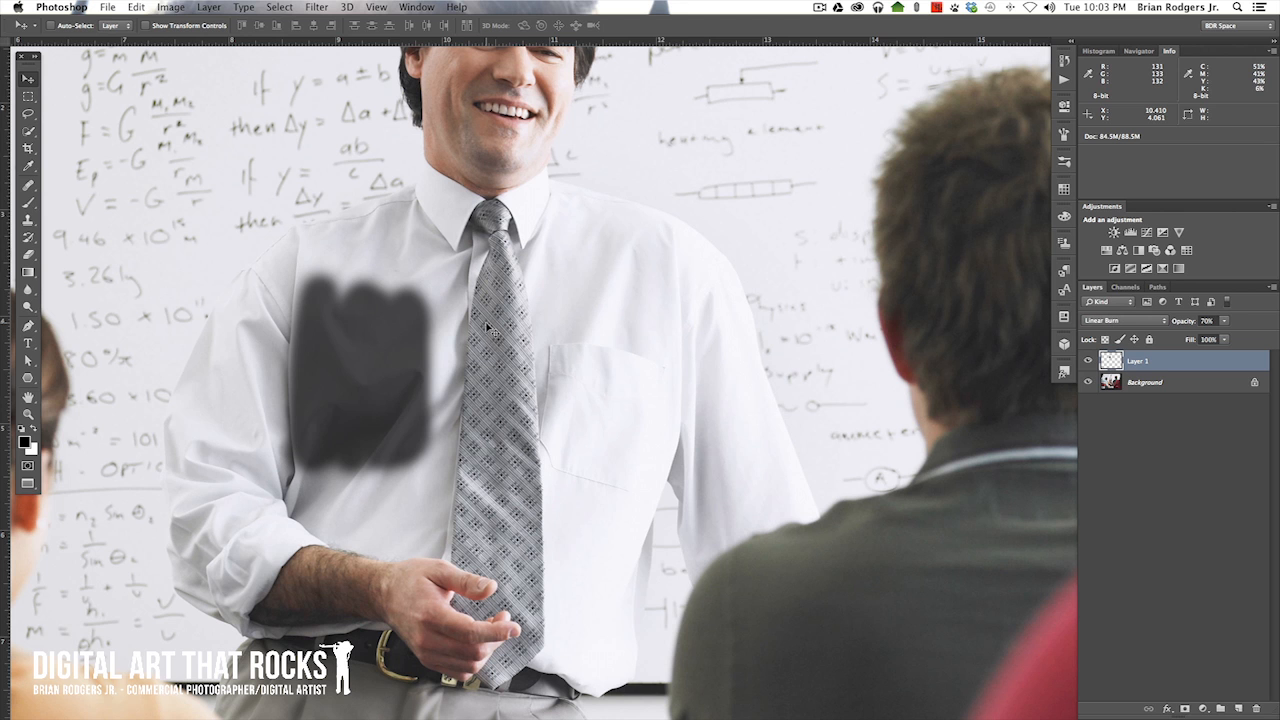
pyautogui.press('BackSpace')
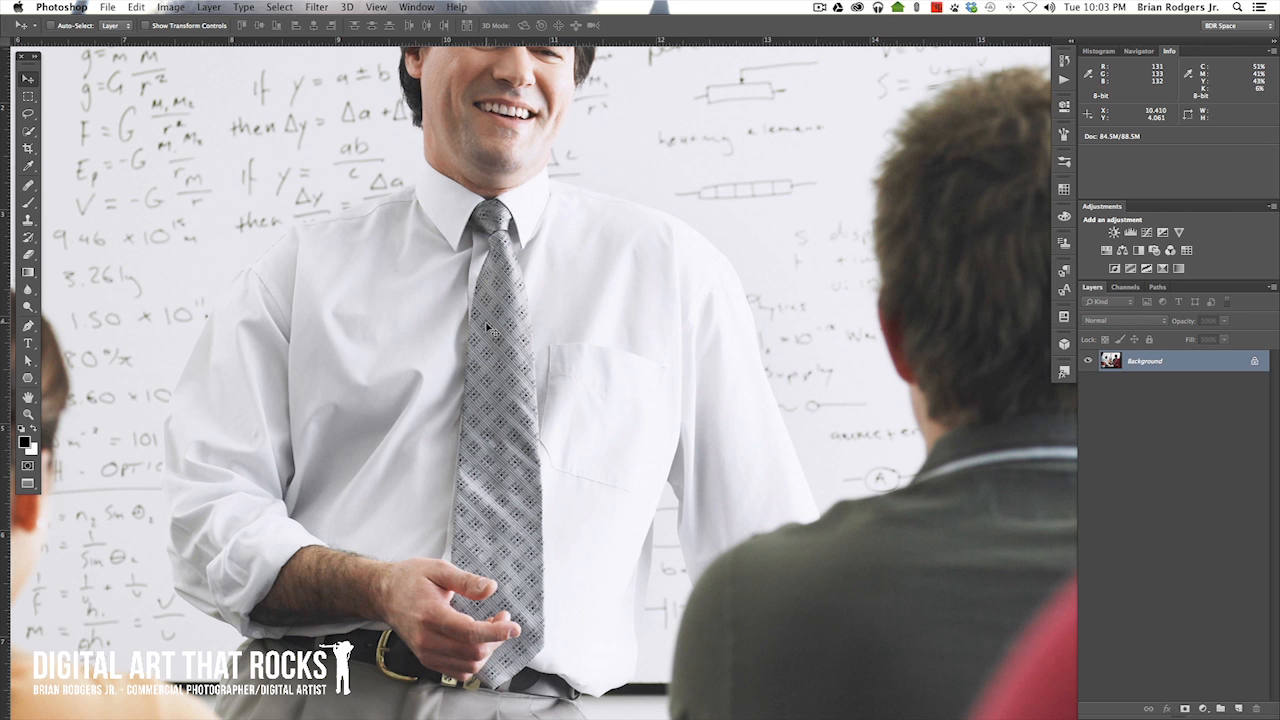
# Examine the teacher's white shirt up close, from the collar and shoulders to the sleeves and belt
pyautogui.press('z')
pyautogui.moveTo(676, 390); pyautogui.dragTo(722, 485)
pyautogui.scroll(-5, 709, 529)
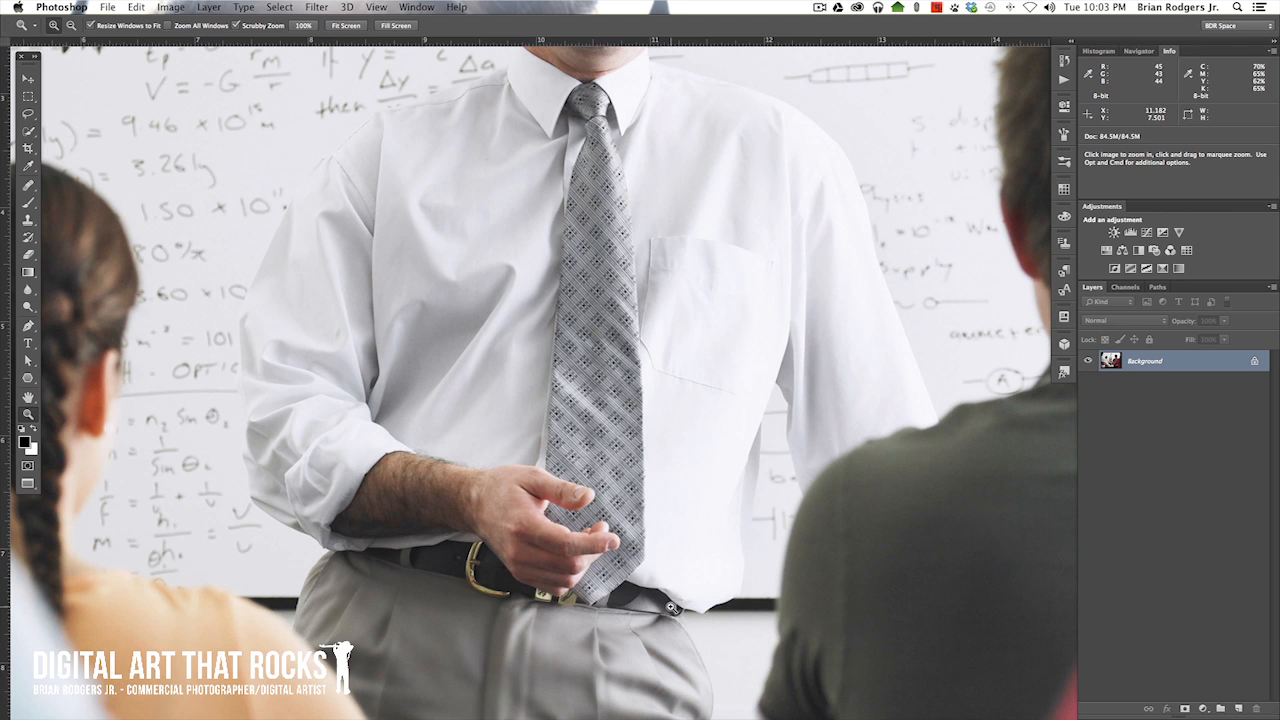
pyautogui.scroll(6, 652, 498)
pyautogui.hscroll(5, 652, 498)
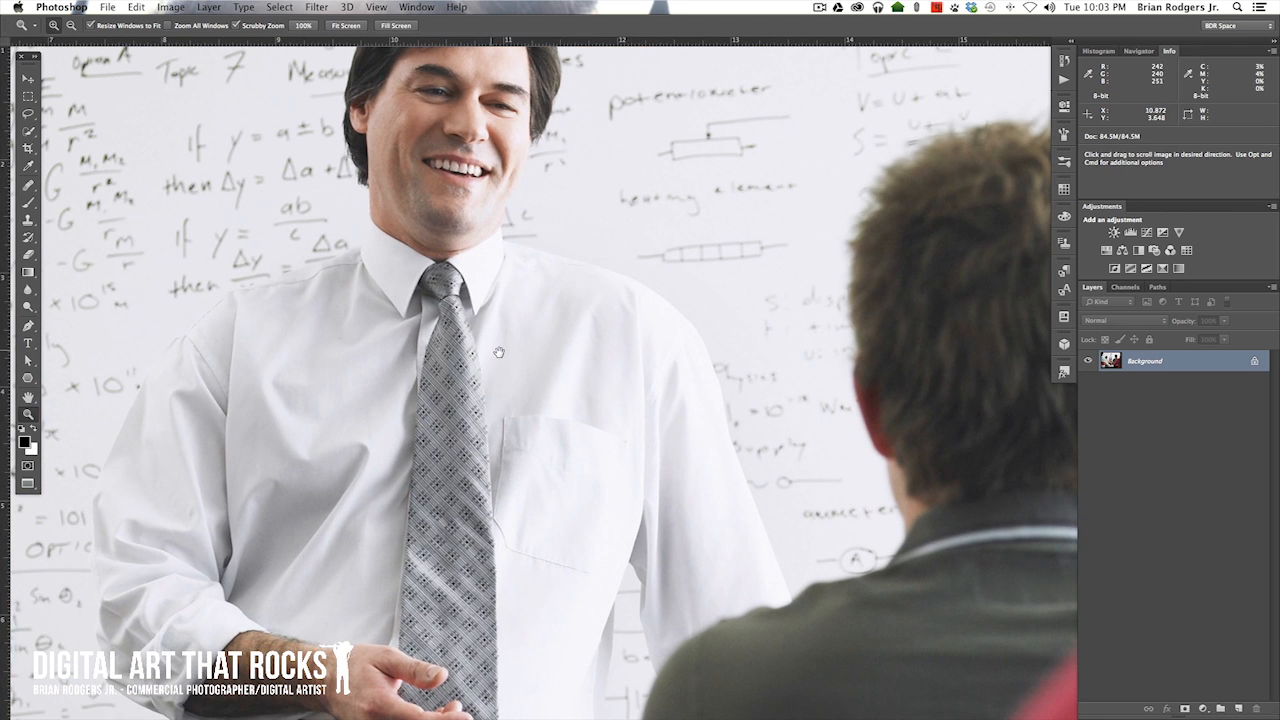
pyautogui.hscroll(-8, 540, 275)
pyautogui.scroll(2, 540, 275)
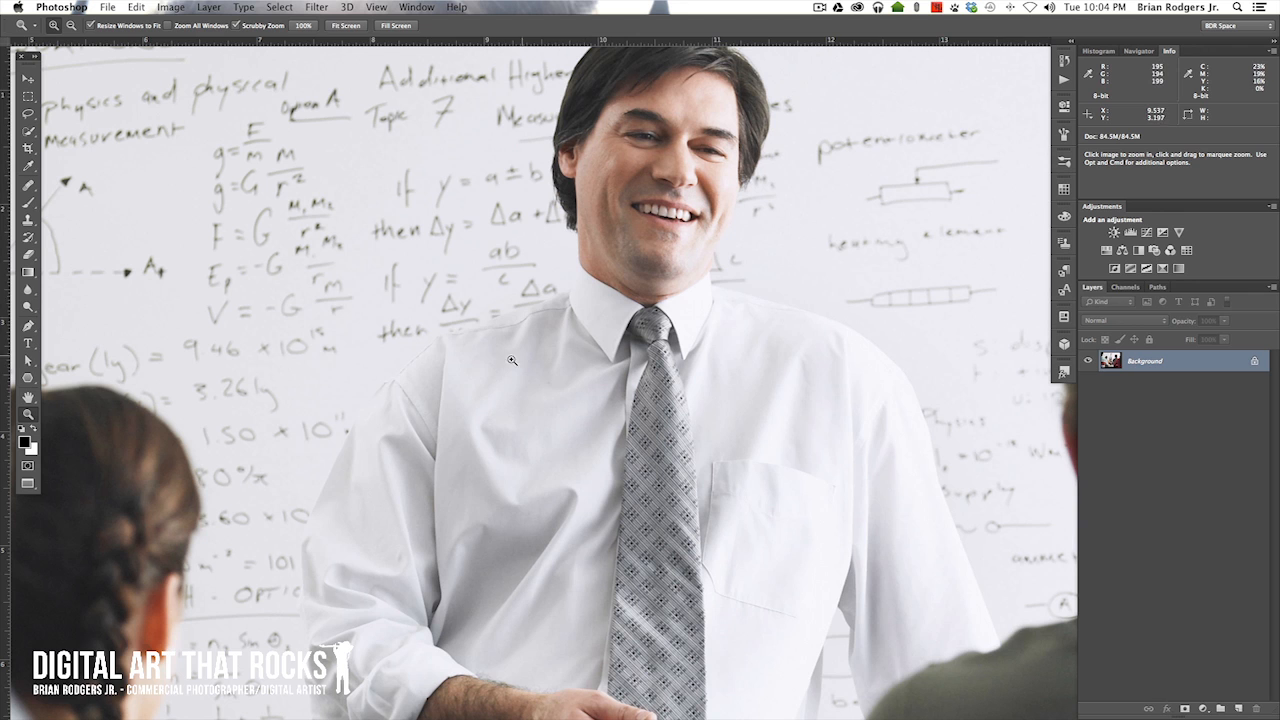
pyautogui.scroll(-5, 871, 334)
pyautogui.hscroll(2, 871, 334)
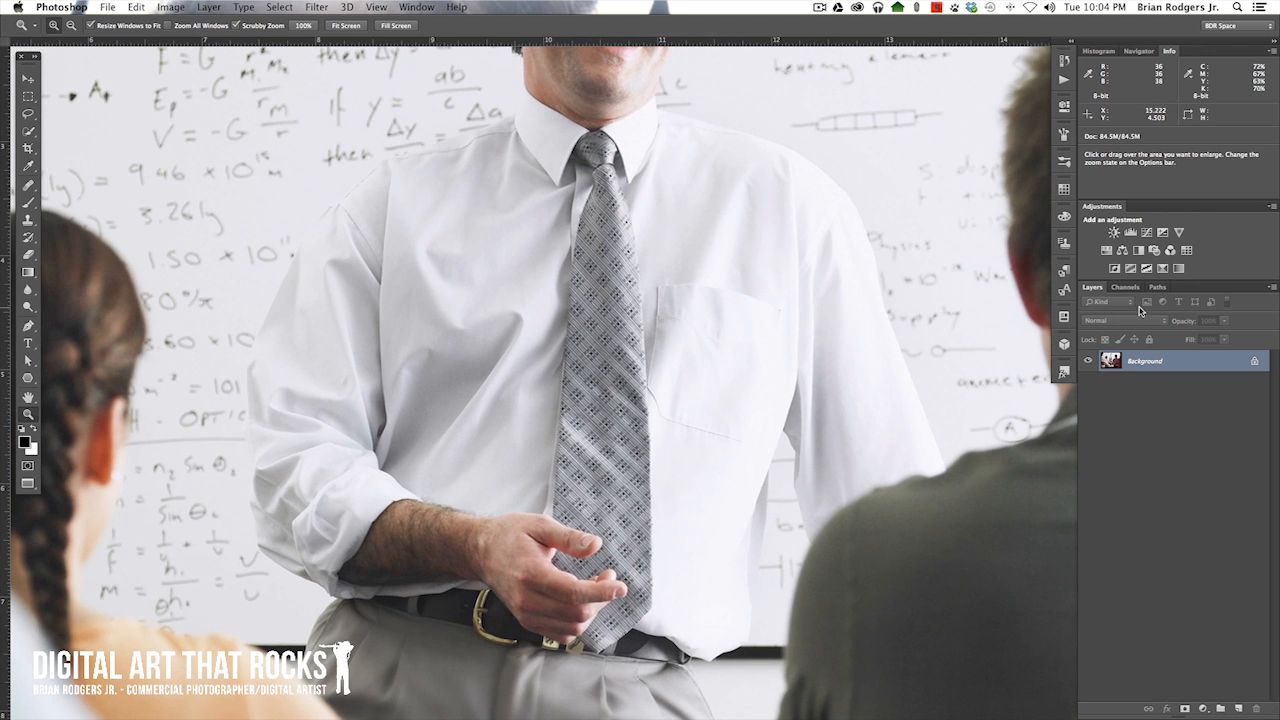
# Display the saved Shirt path and inspect its outline around the shirt, tie and arm
pyautogui.click(1158, 289)
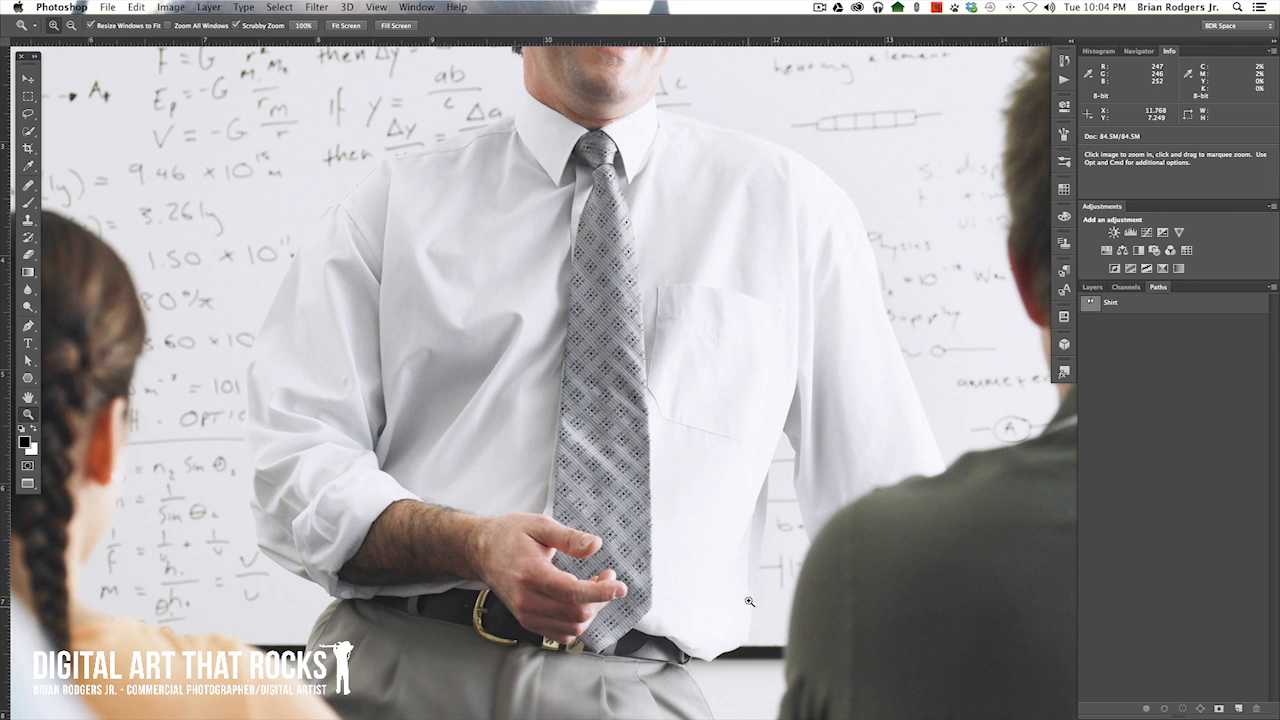
pyautogui.click(1095, 304)
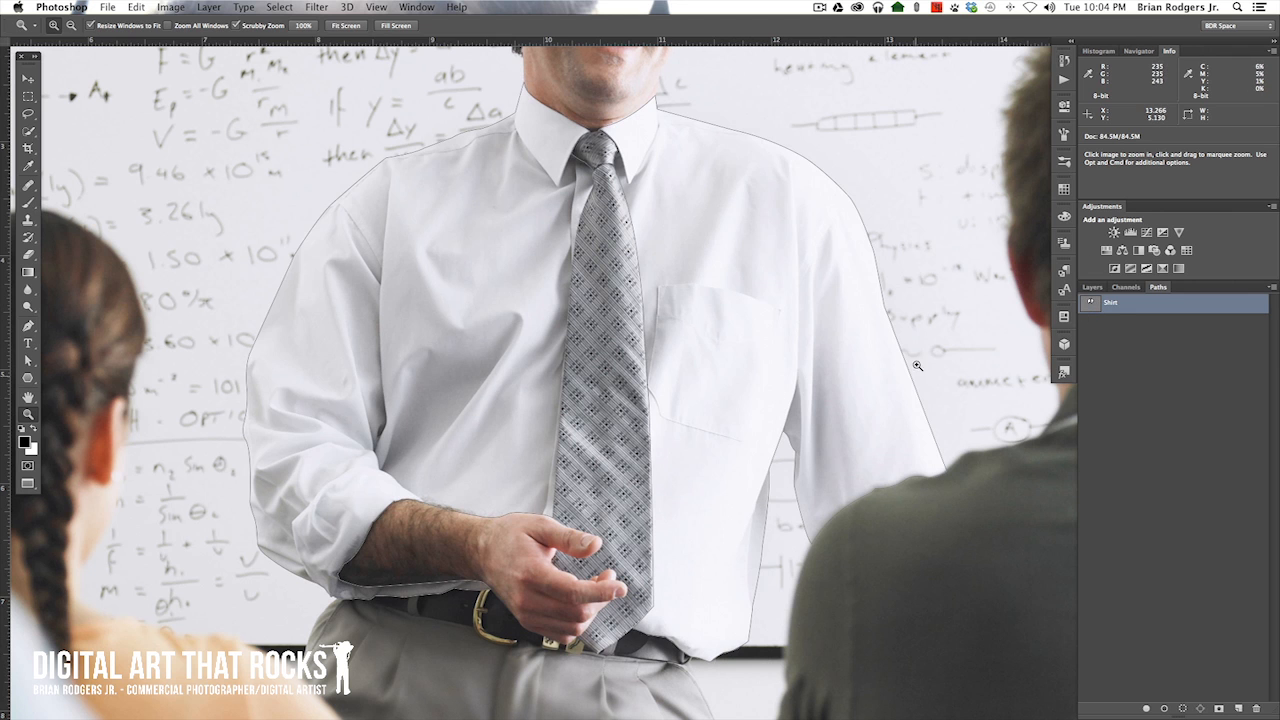
pyautogui.hscroll(2, 917, 366)
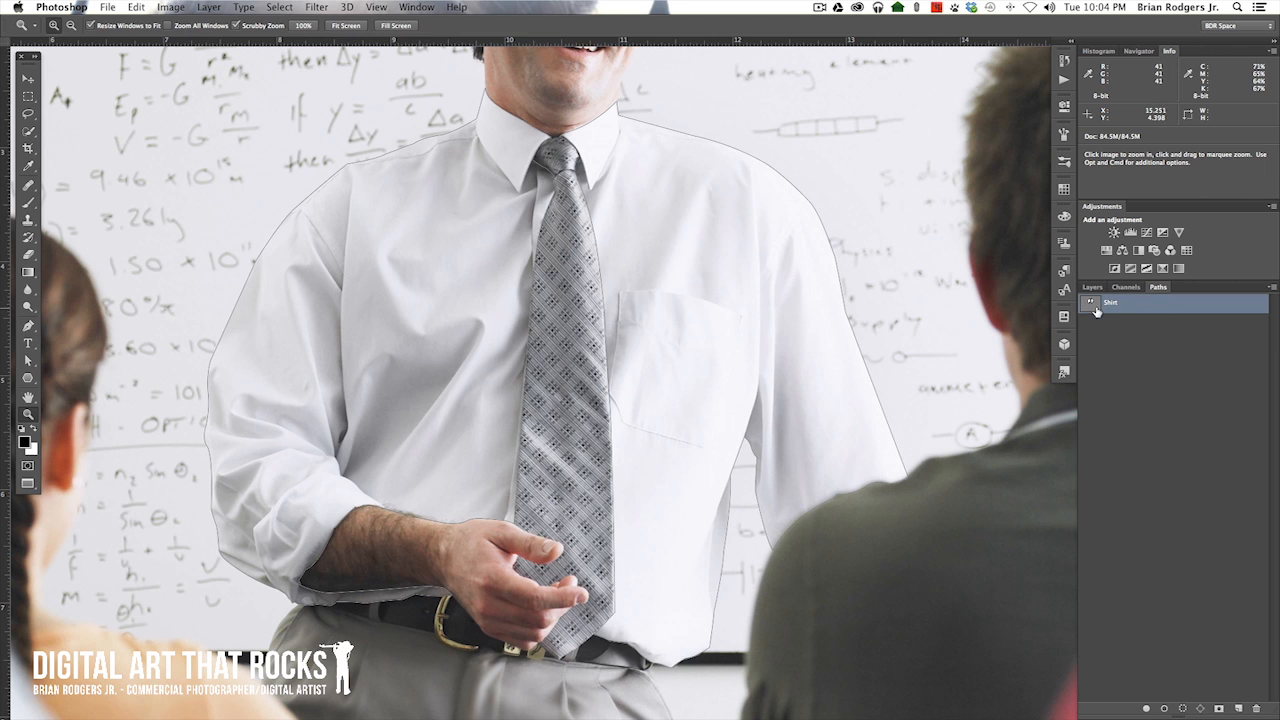
pyautogui.scroll(3, 899, 470)
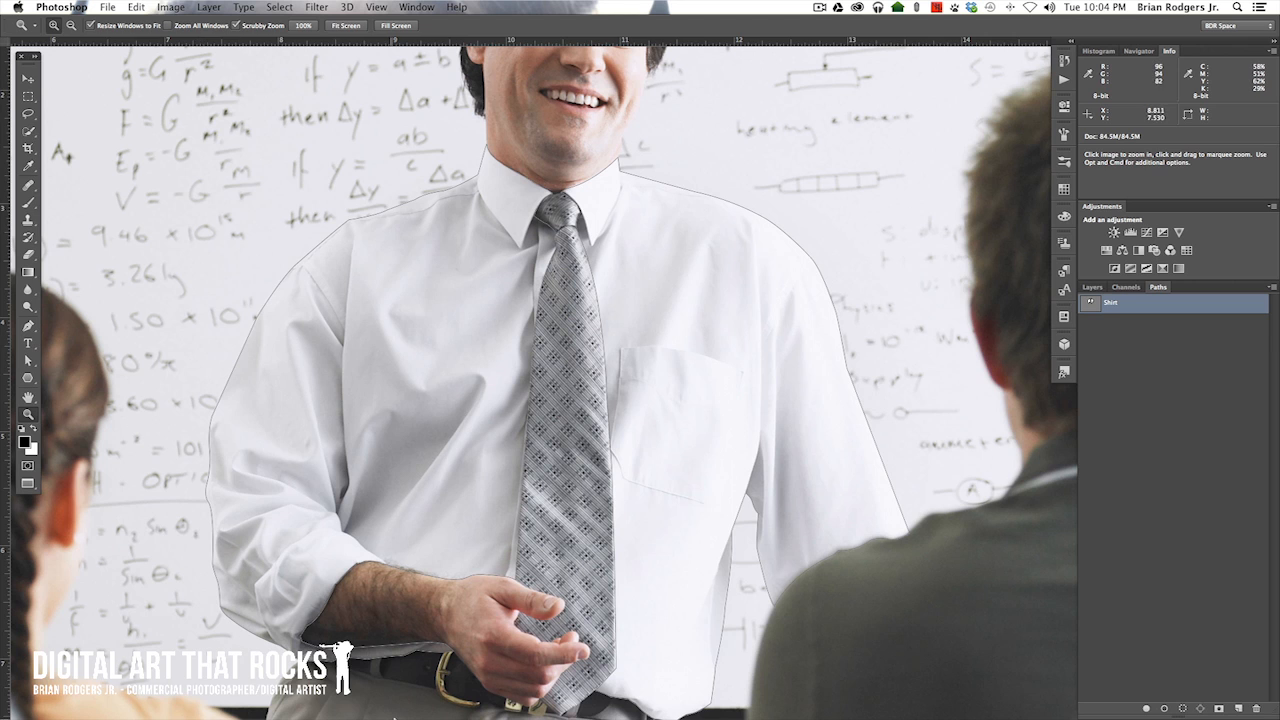
pyautogui.scroll(-3, 451, 463)
pyautogui.scroll(5, 451, 463)
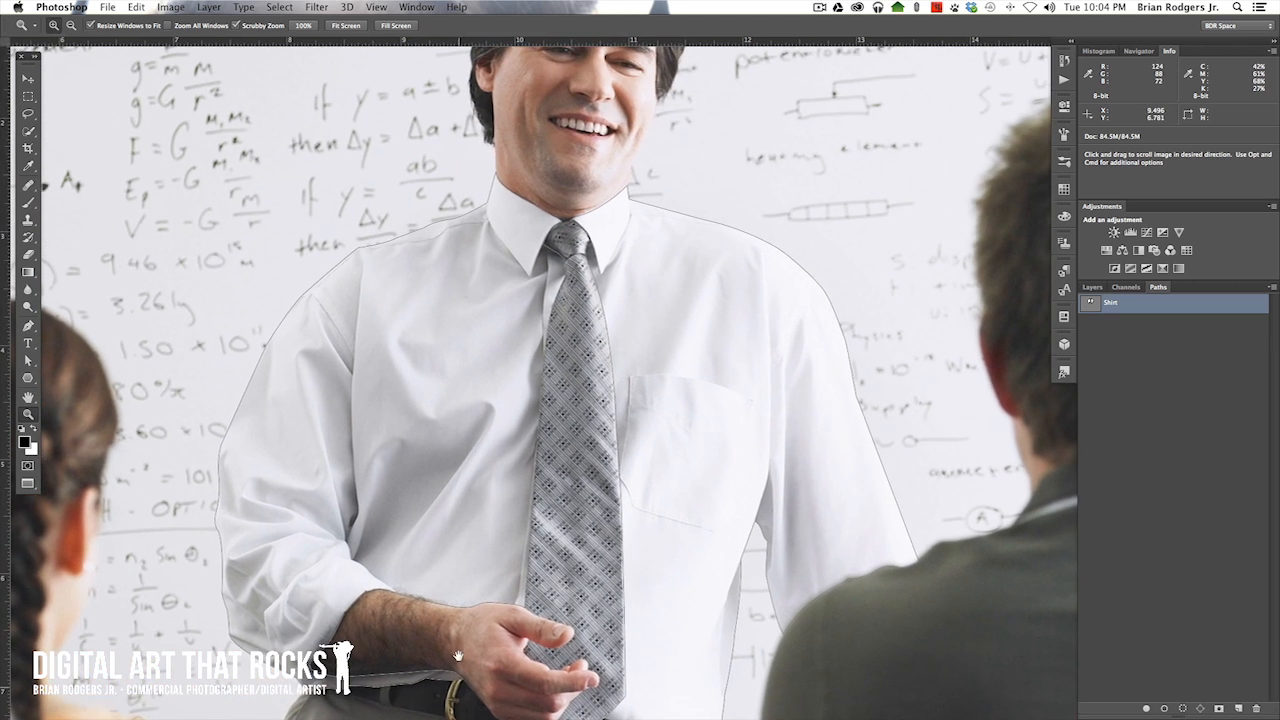
pyautogui.scroll(2, 458, 656)
pyautogui.scroll(-4, 458, 656)
pyautogui.scroll(4, 458, 656)
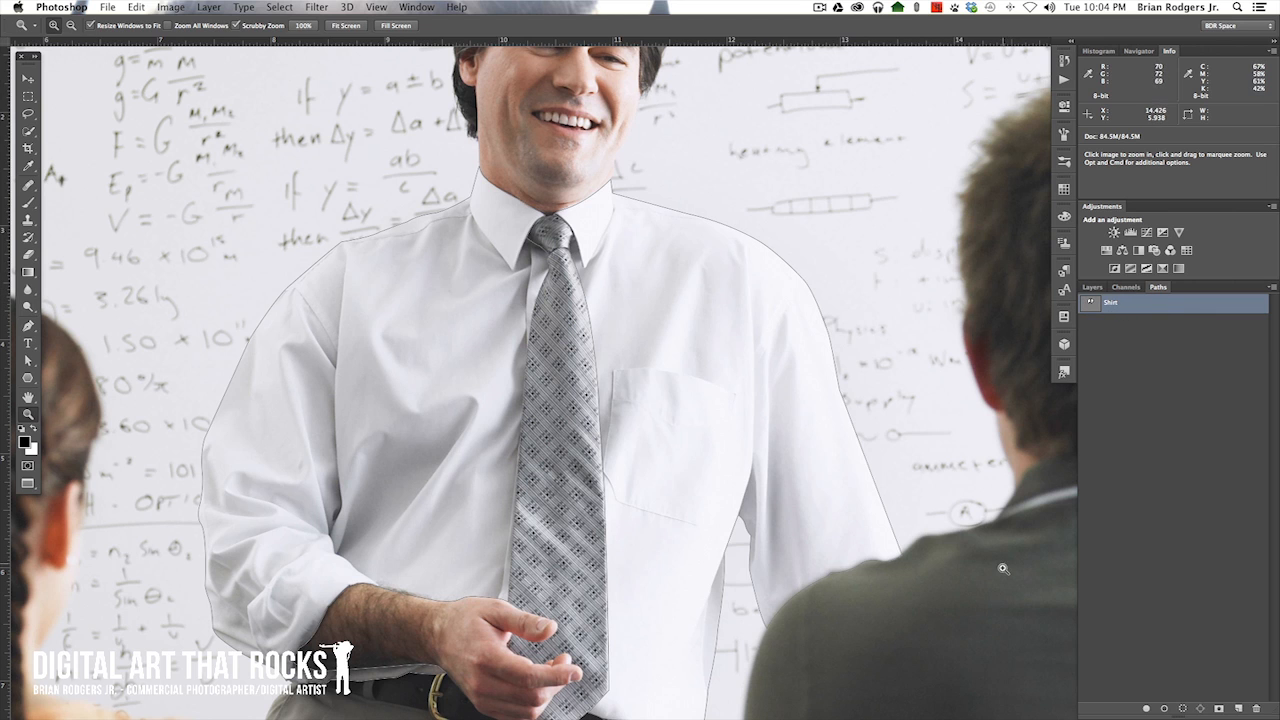
# Load the Shirt path as a selection and add a Curves adjustment layer masked to the shirt
pyautogui.keyDown('super'); pyautogui.click(1088, 304); pyautogui.keyUp('super')
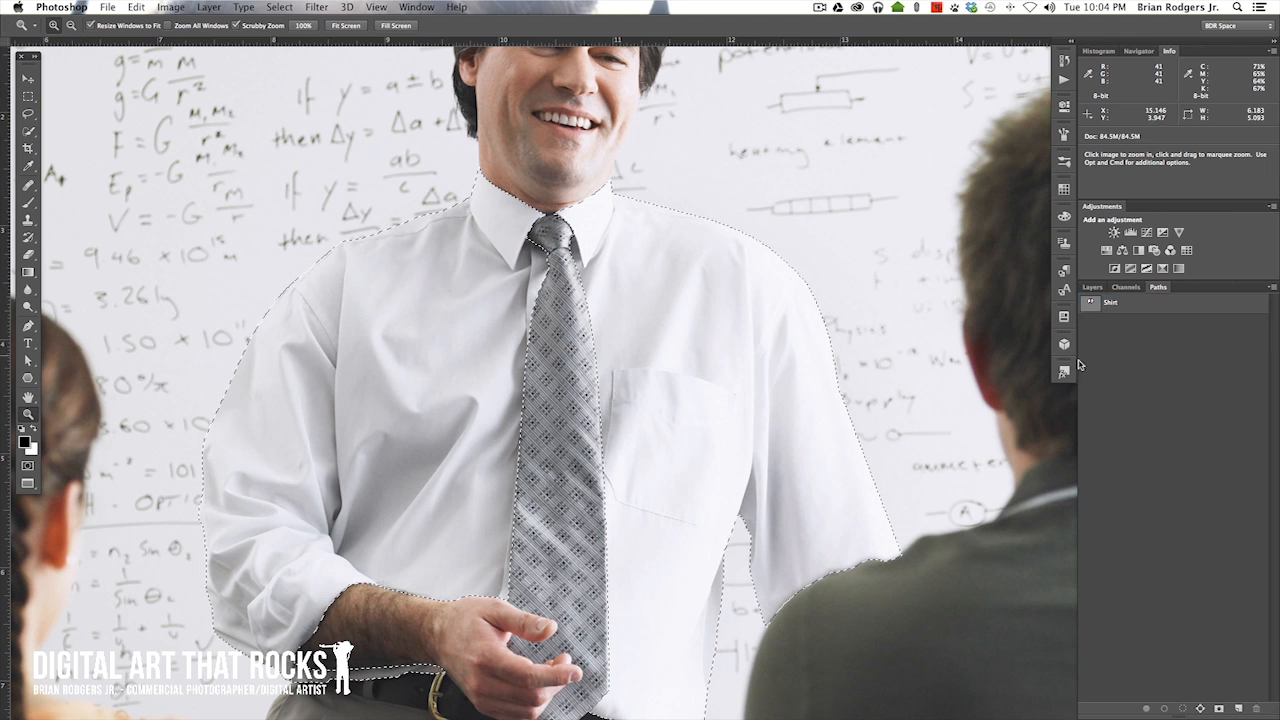
pyautogui.click(1092, 287)
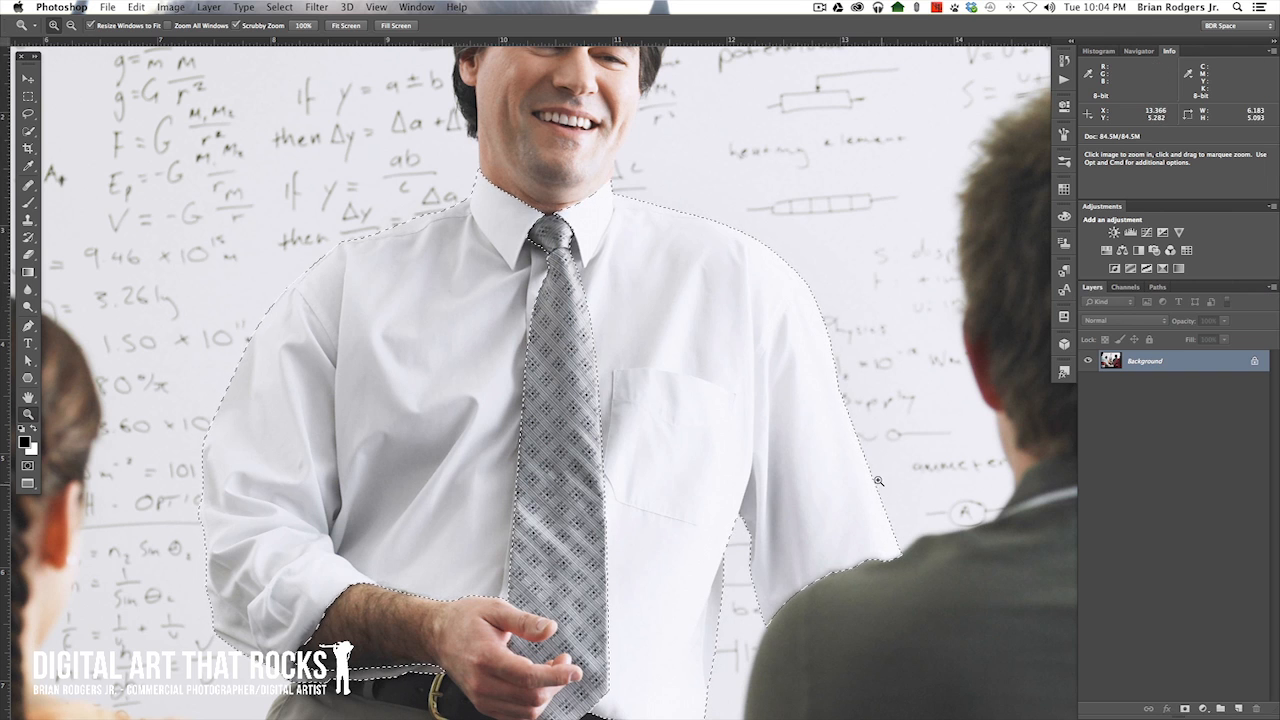
pyautogui.press('super+minus')
pyautogui.scroll(-3, 872, 470)
pyautogui.hscroll(2, 872, 470)
pyautogui.scroll(1, 927, 413)
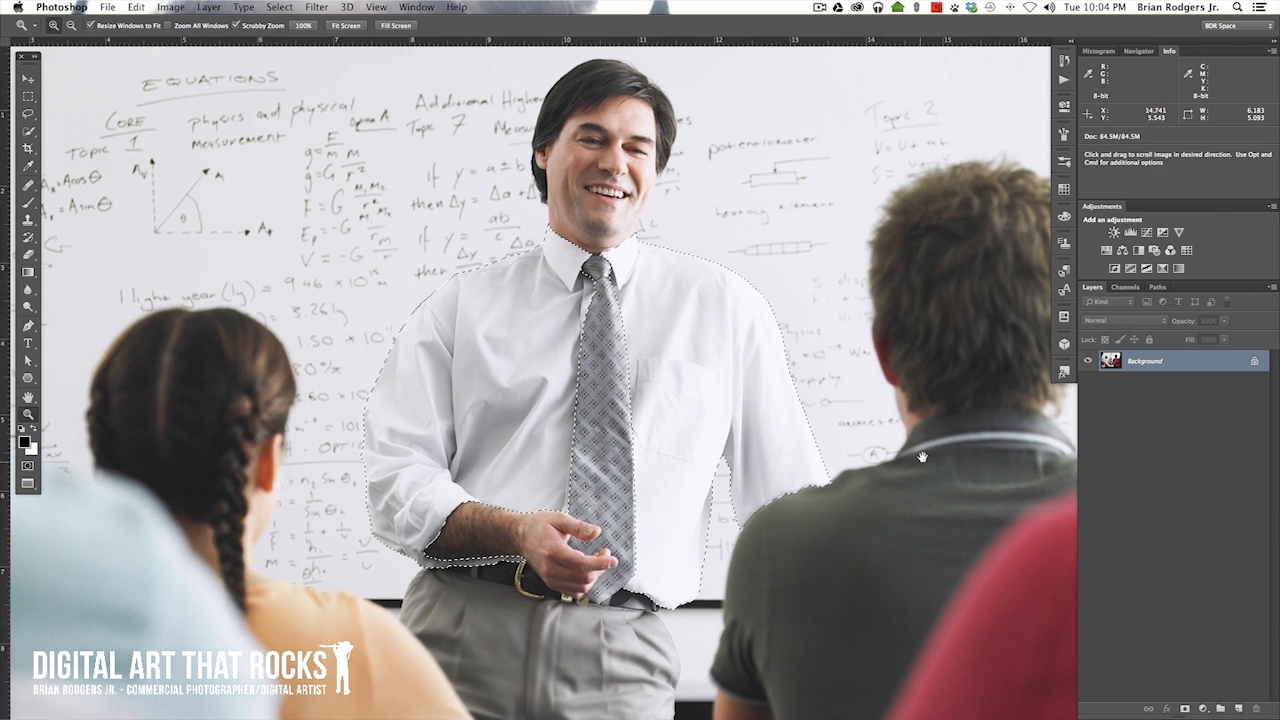
pyautogui.click(1147, 231)
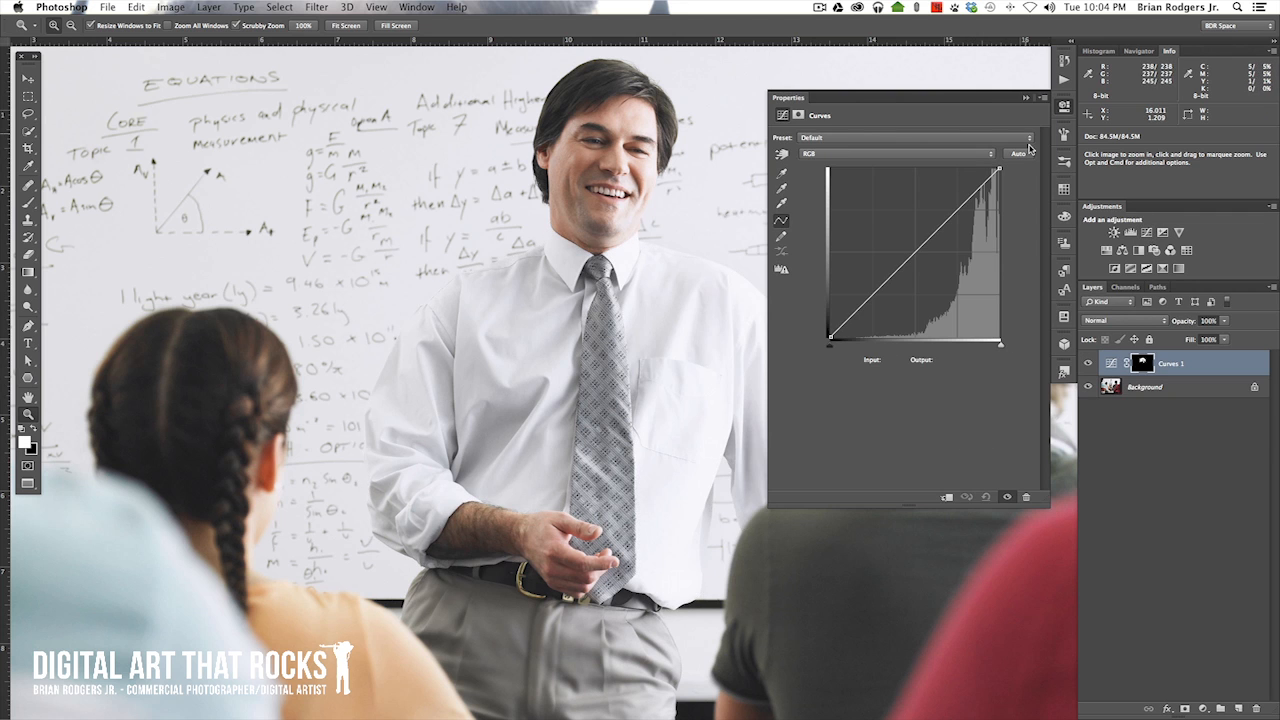
# Lower the white point of the shirt's RGB curve to an output of 66 to darken the fabric
pyautogui.moveTo(804, 566); pyautogui.dragTo(680, 577)
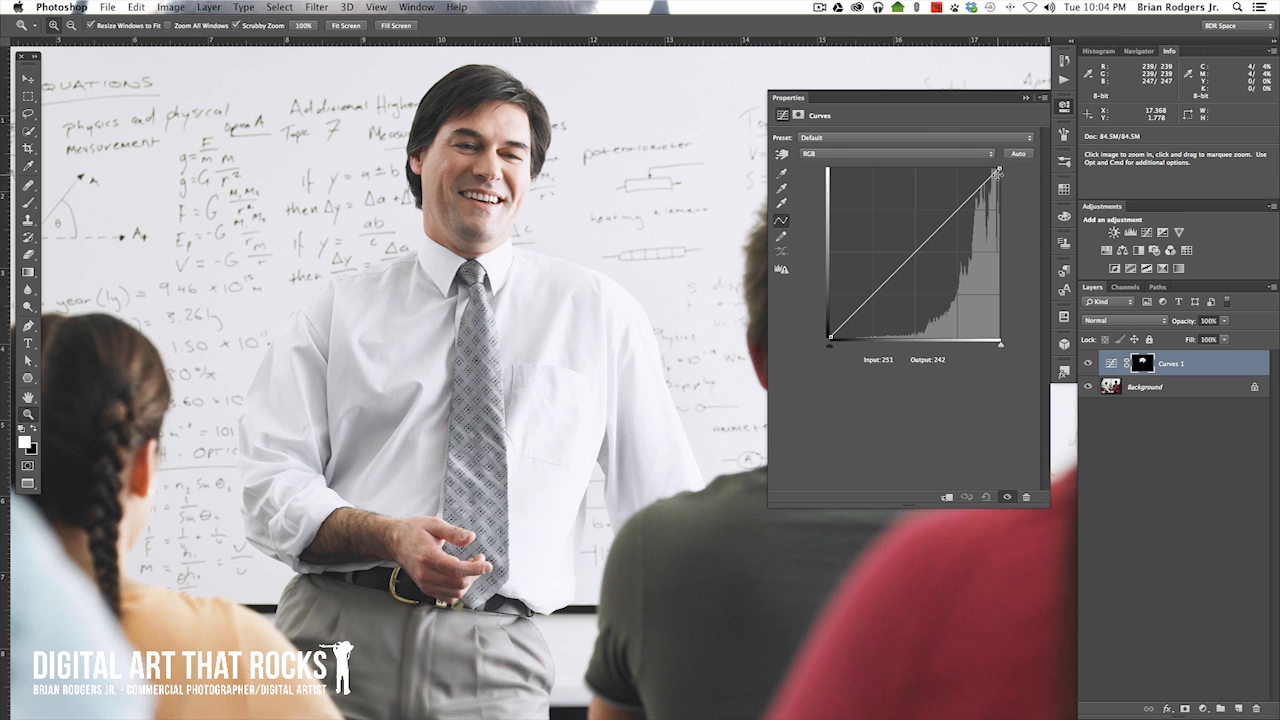
pyautogui.click(830, 340)
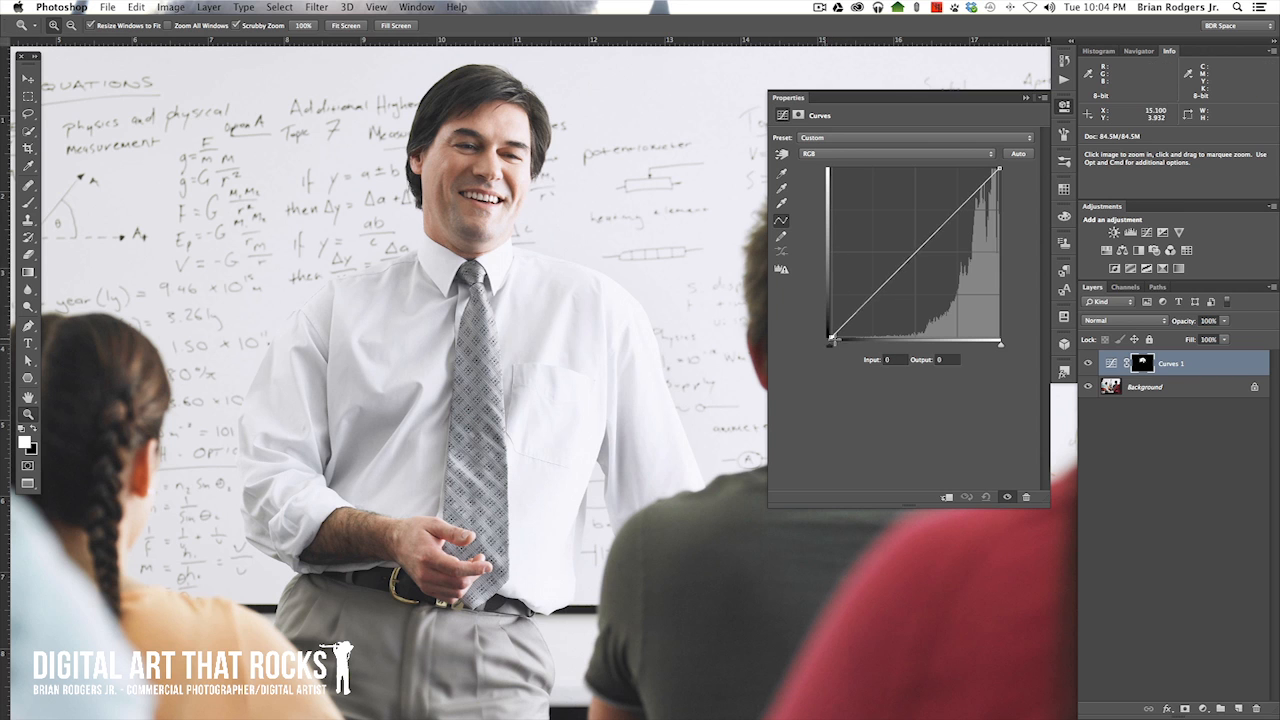
pyautogui.moveTo(830, 340)
pyautogui.mouseDown()
pyautogui.moveTo(870, 340)
pyautogui.moveTo(830, 340)
pyautogui.mouseUp()
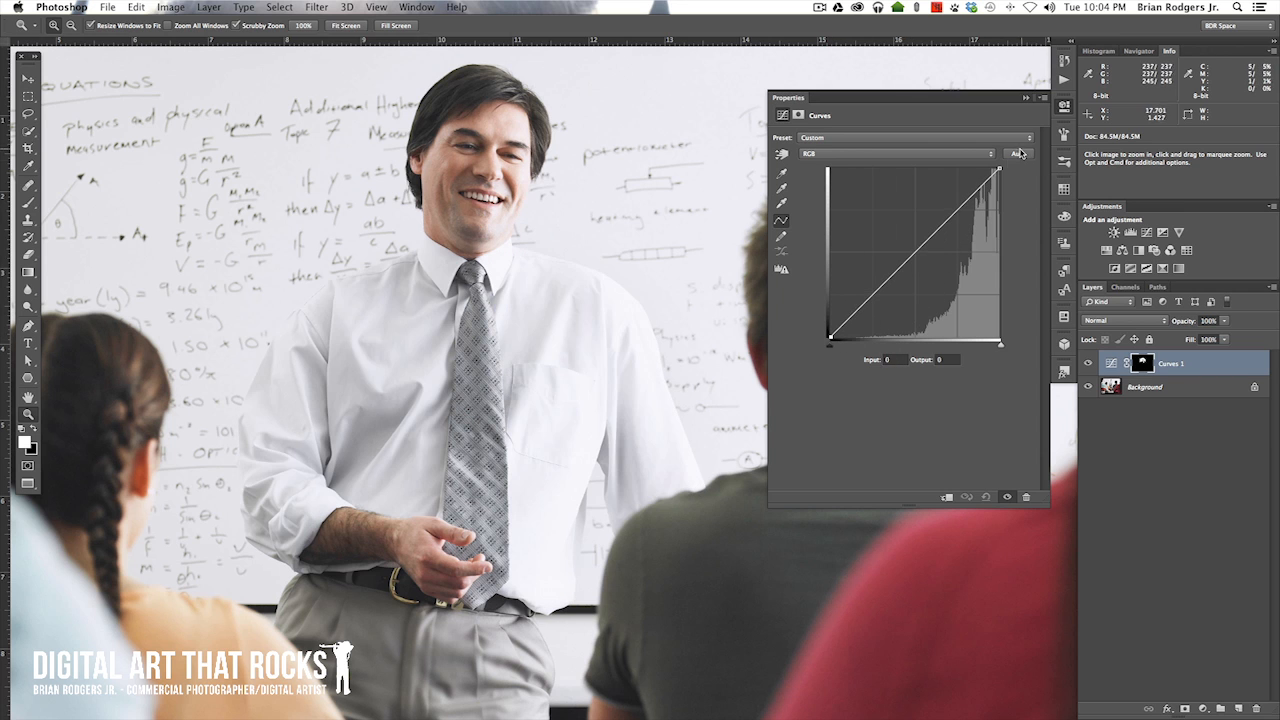
pyautogui.moveTo(997, 170); pyautogui.dragTo(1015, 150)
pyautogui.moveTo(998, 170); pyautogui.dragTo(1019, 294)
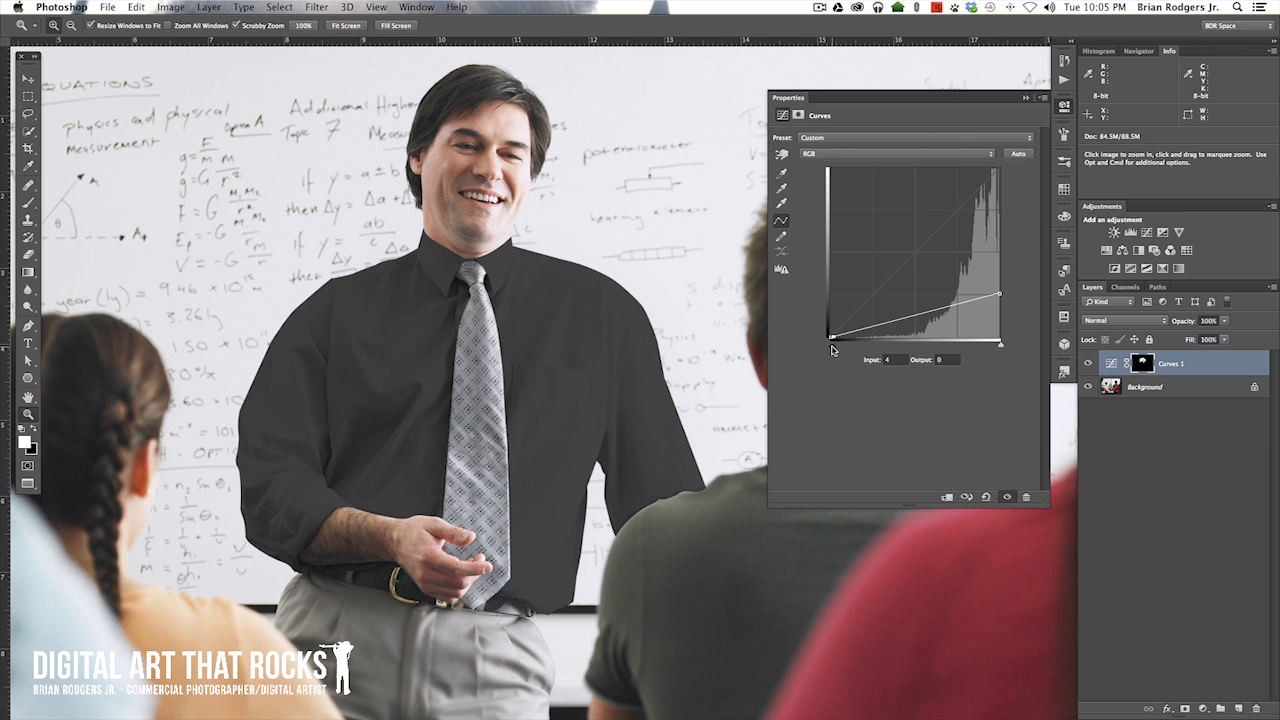
# Move the RGB curve's black point inward to an input of about 190, keeping its output at 0, to restore shirt contrast
pyautogui.moveTo(832, 348); pyautogui.dragTo(956, 374)
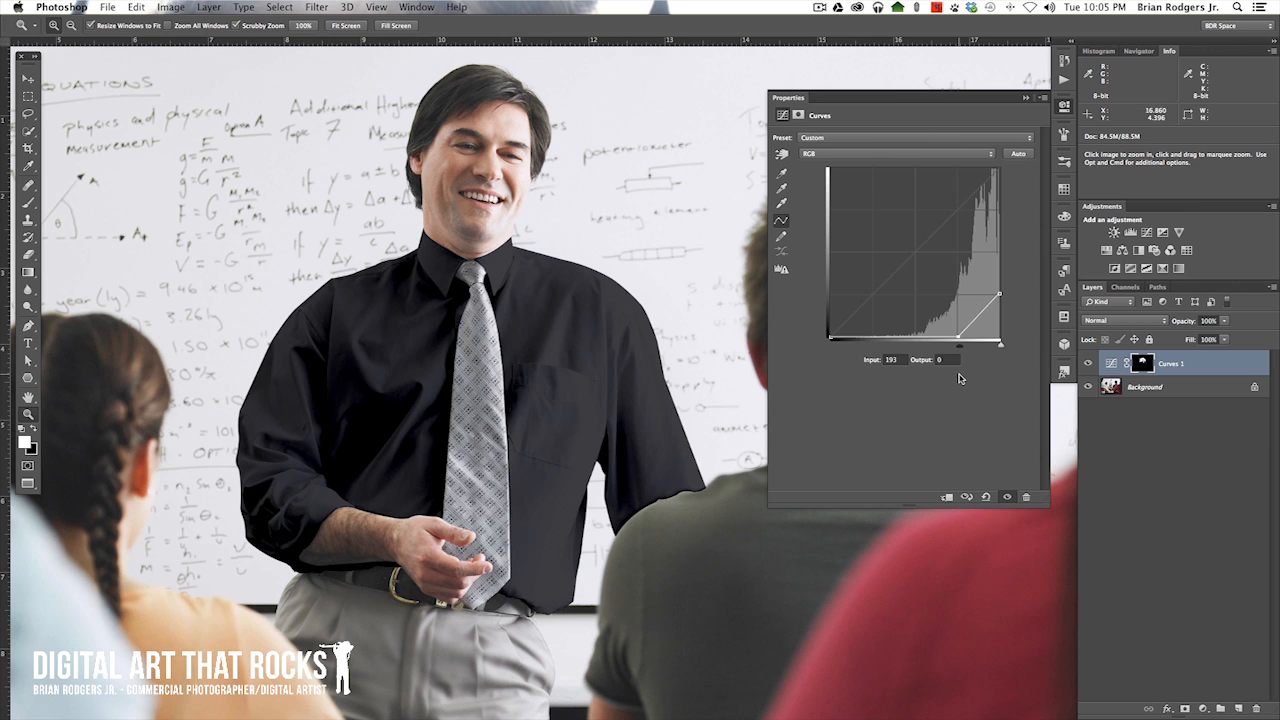
pyautogui.moveTo(959, 378)
pyautogui.mouseDown()
pyautogui.moveTo(988, 385)
pyautogui.moveTo(951, 386)
pyautogui.moveTo(964, 389)
pyautogui.mouseUp()
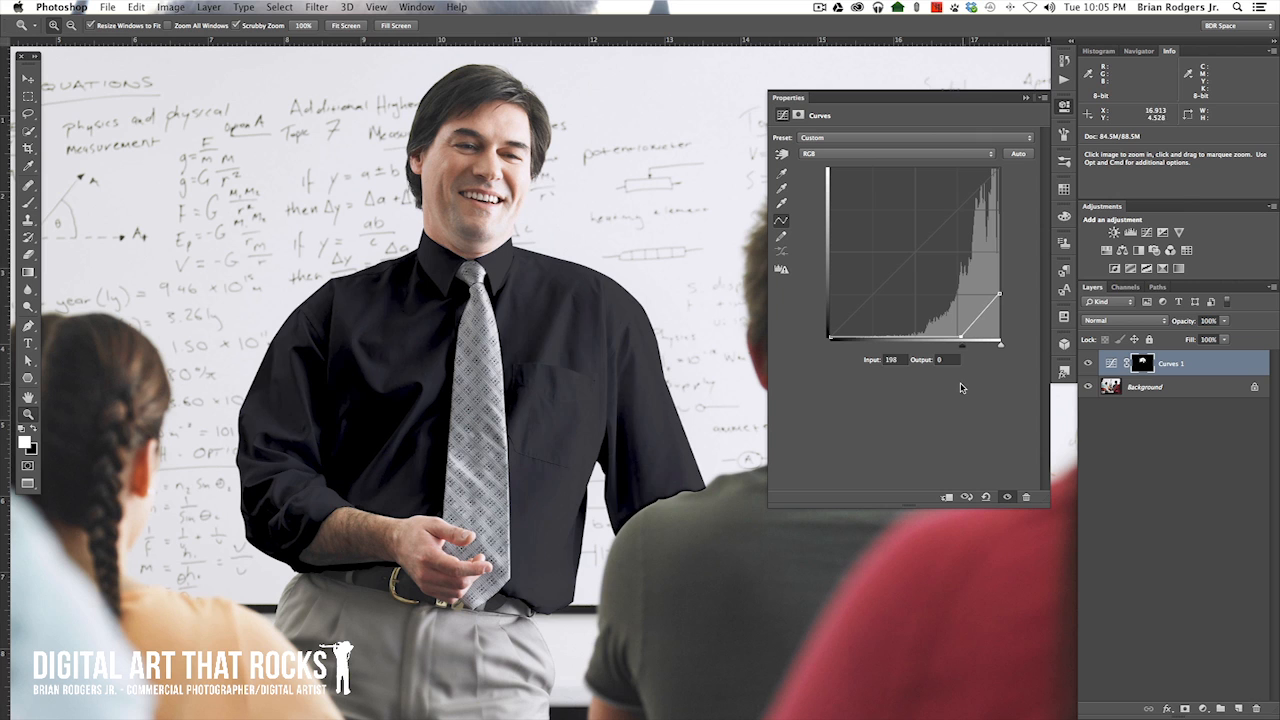
pyautogui.moveTo(960, 388); pyautogui.dragTo(956, 387)
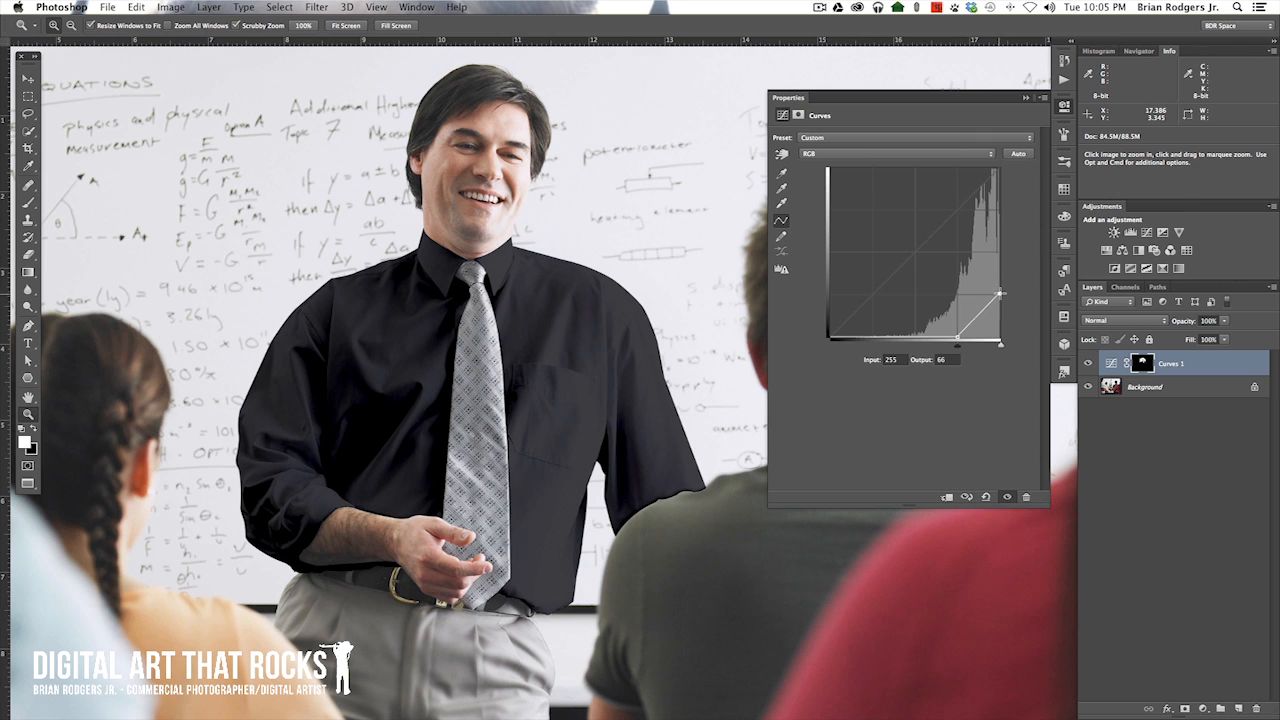
# Lower the RGB curve's white point to an output of 58 and set the Curves 1 layer's blend mode to Luminosity
pyautogui.moveTo(1000, 294); pyautogui.dragTo(1005, 299)
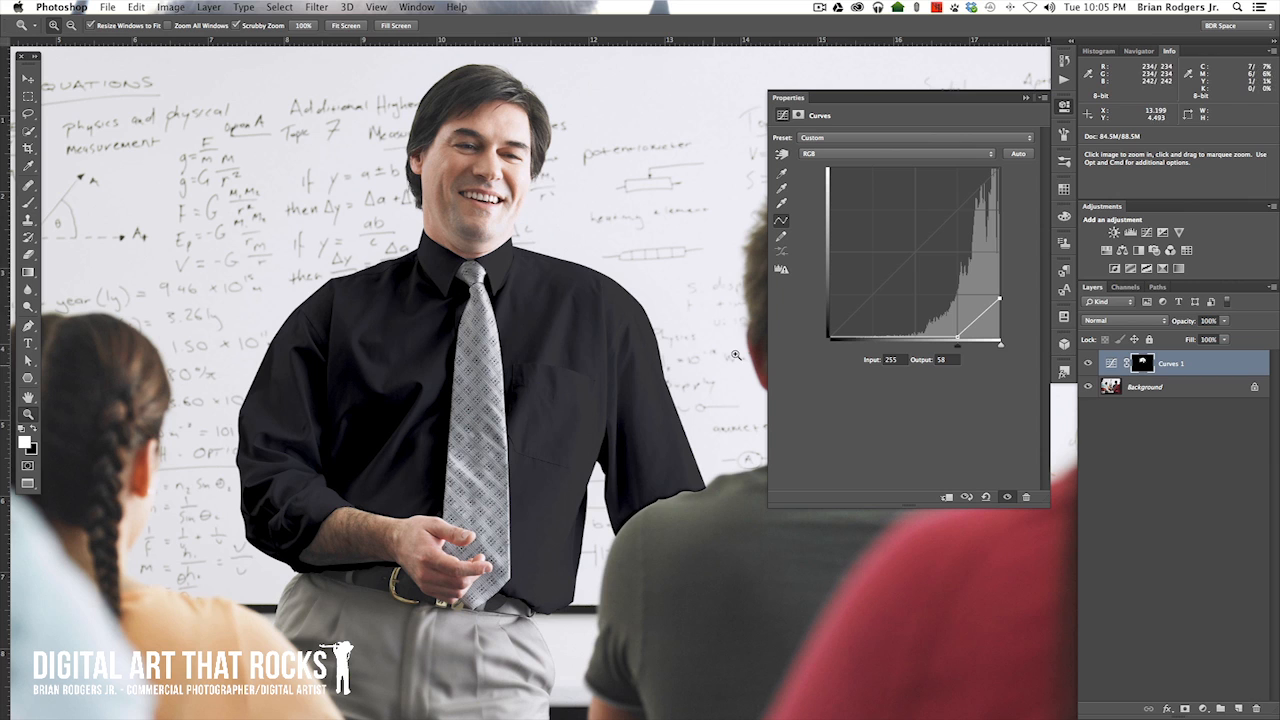
pyautogui.click(1138, 321)
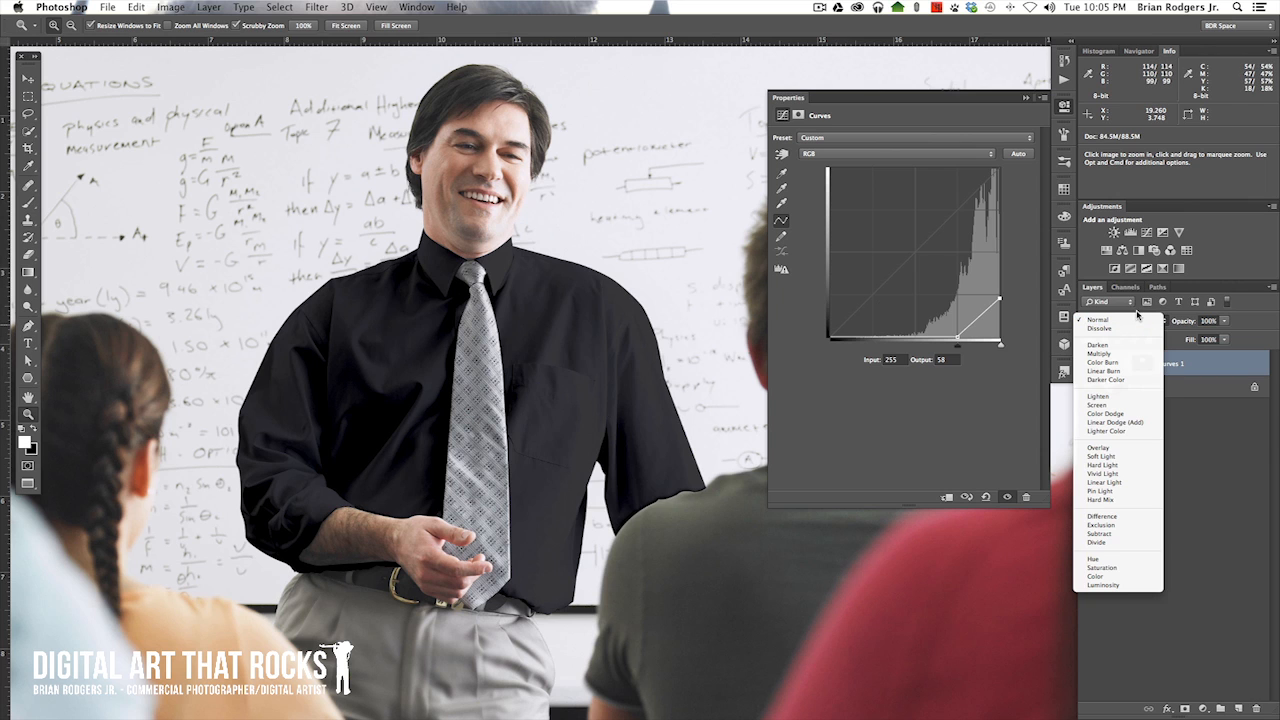
pyautogui.click(1107, 586)
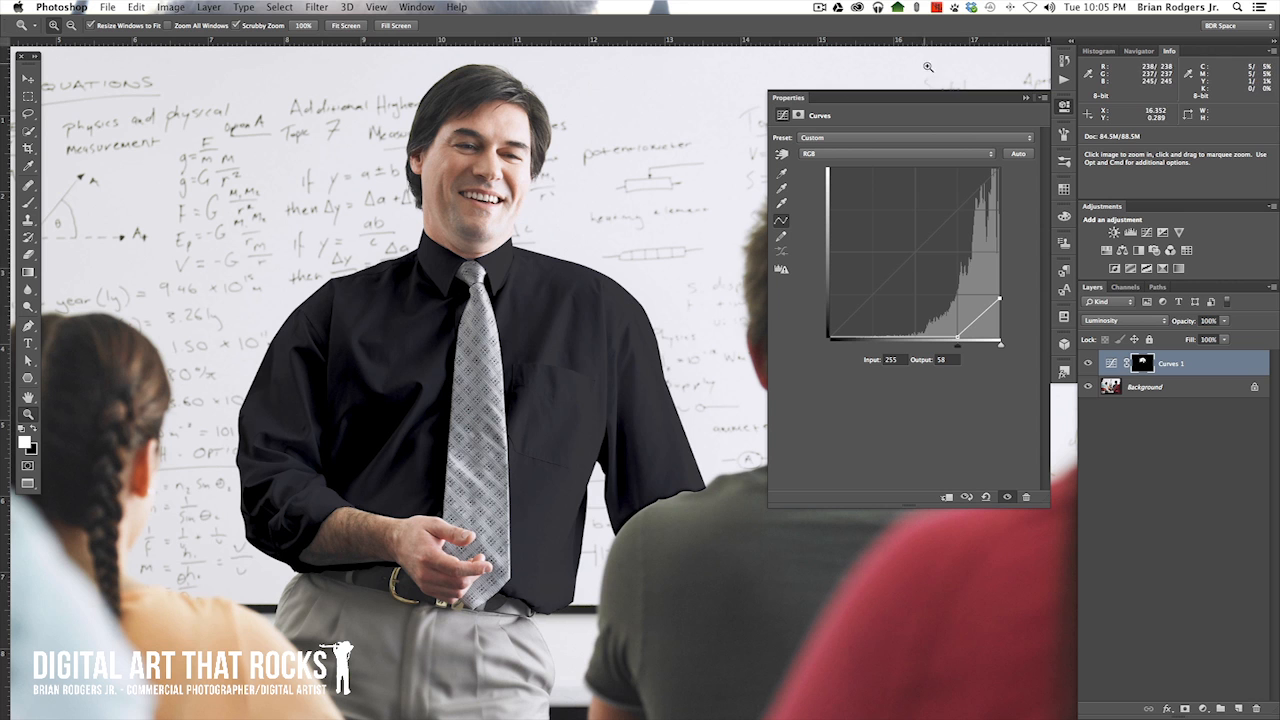
# Fit the whole photo in view and compare the original white shirt with the black version
pyautogui.click(1025, 97)
pyautogui.press('super+0')
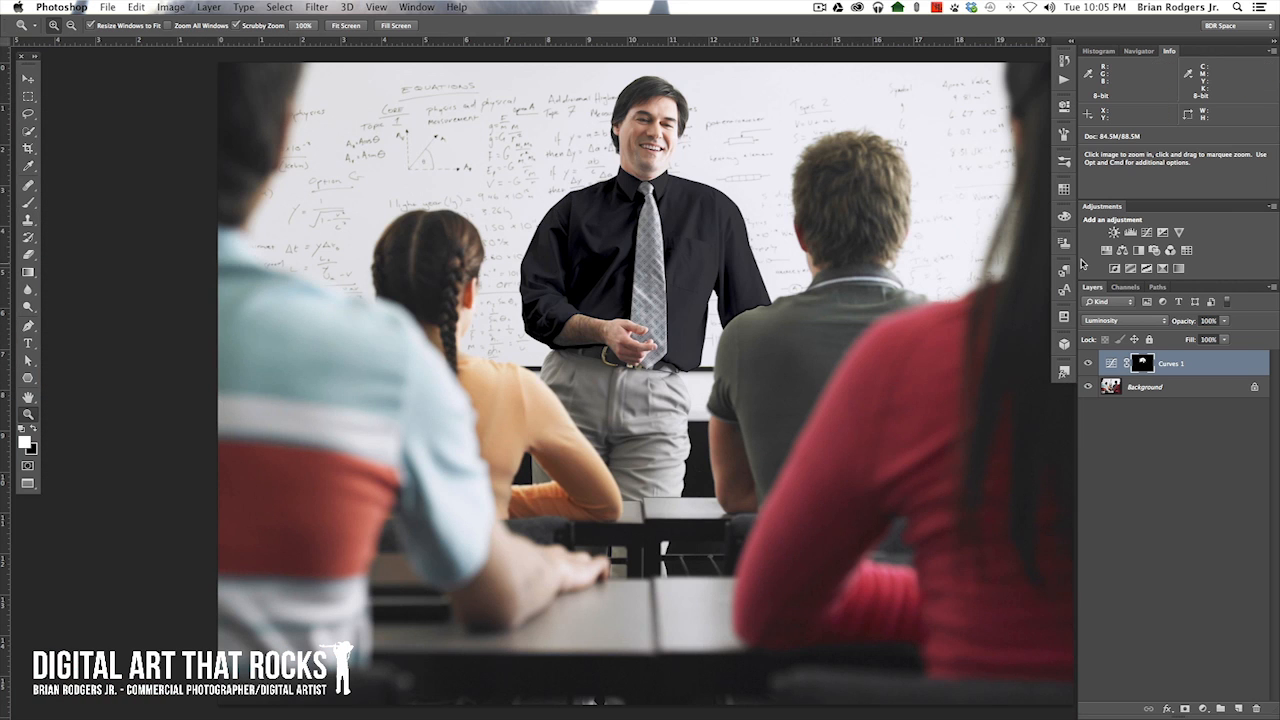
pyautogui.click(1089, 366)
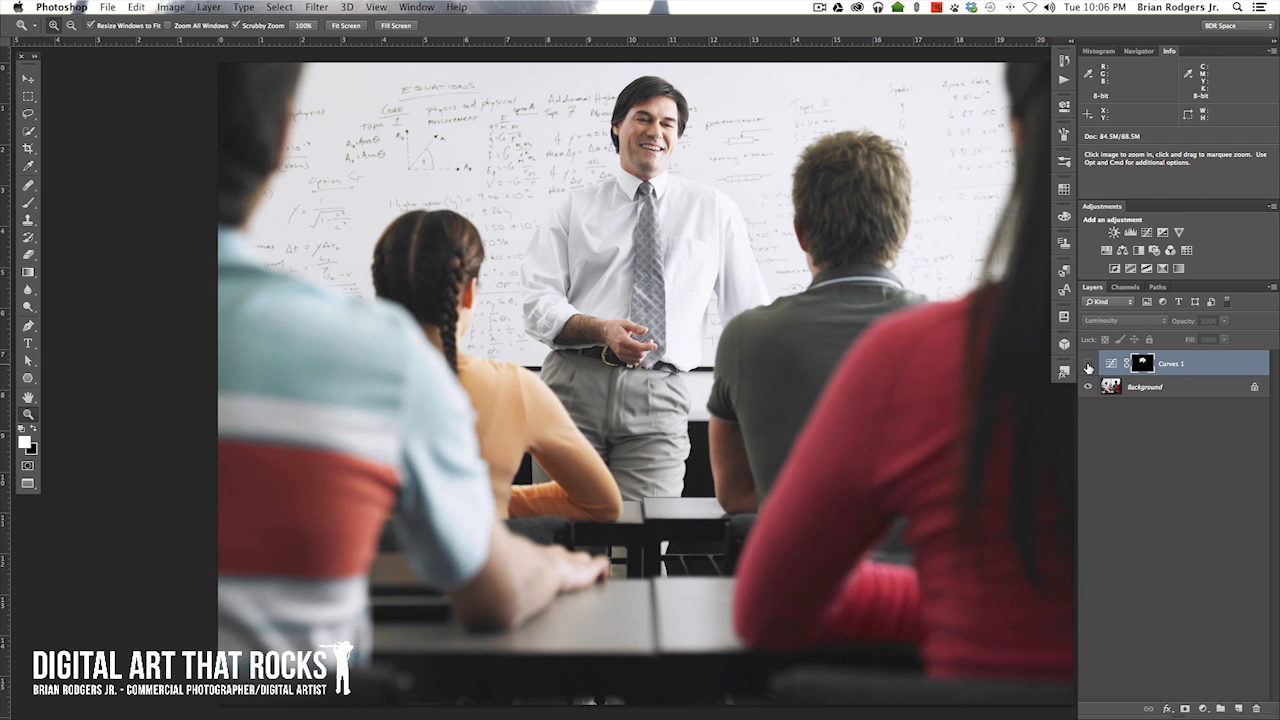
pyautogui.click(1089, 366)
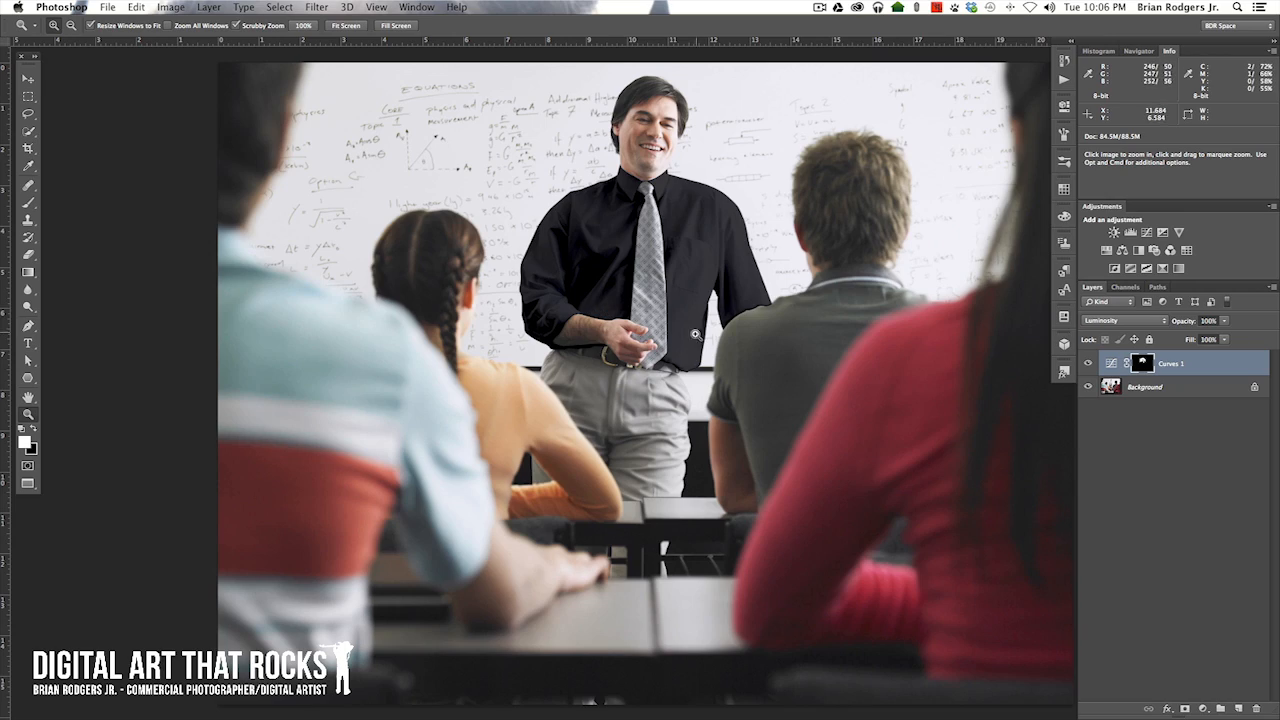
# Examine the black shirt's folds, cuff, tie and collar up close, and compare the full image with and without Curves 1
pyautogui.moveTo(591, 317); pyautogui.dragTo(641, 410)
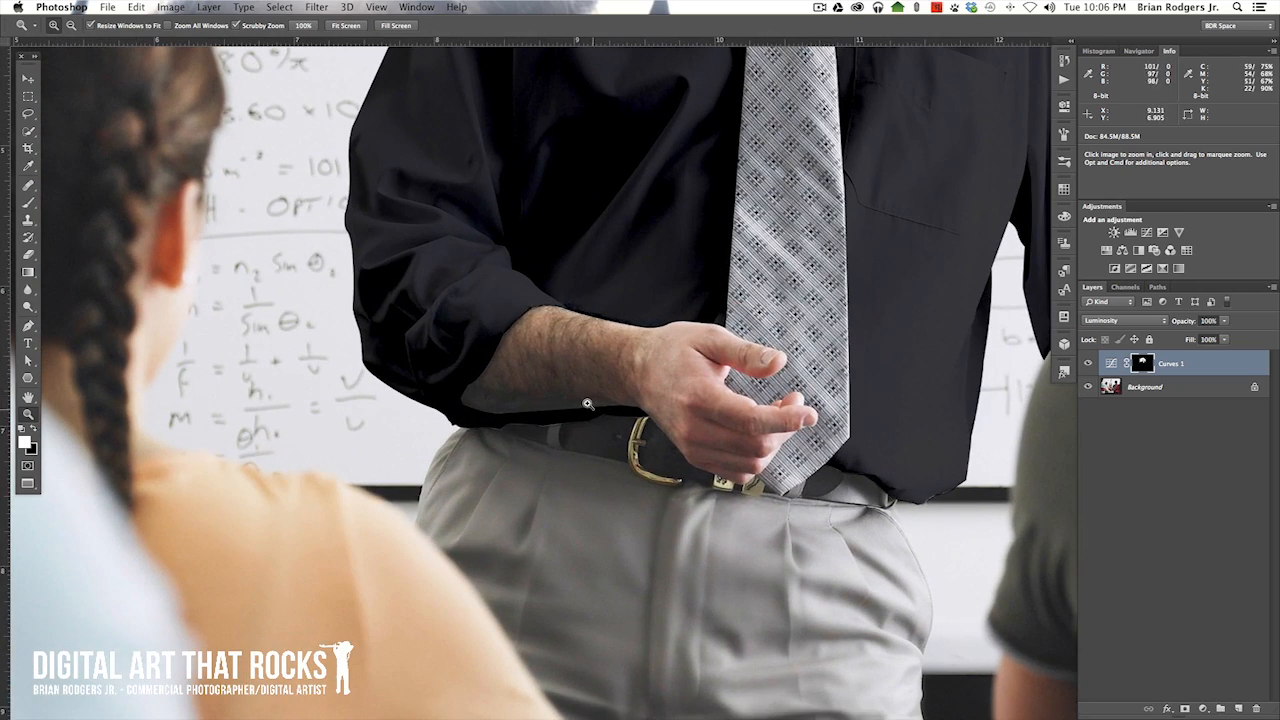
pyautogui.moveTo(601, 318); pyautogui.dragTo(615, 386)
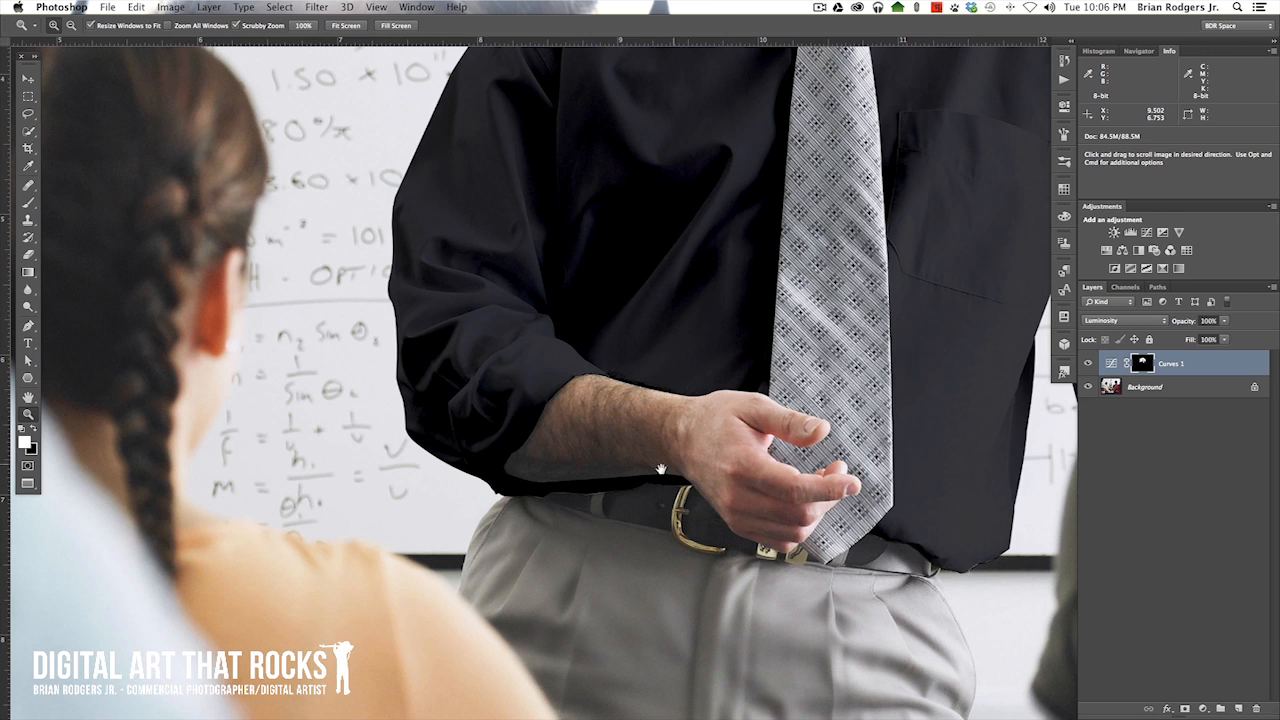
pyautogui.moveTo(660, 469); pyautogui.dragTo(575, 509)
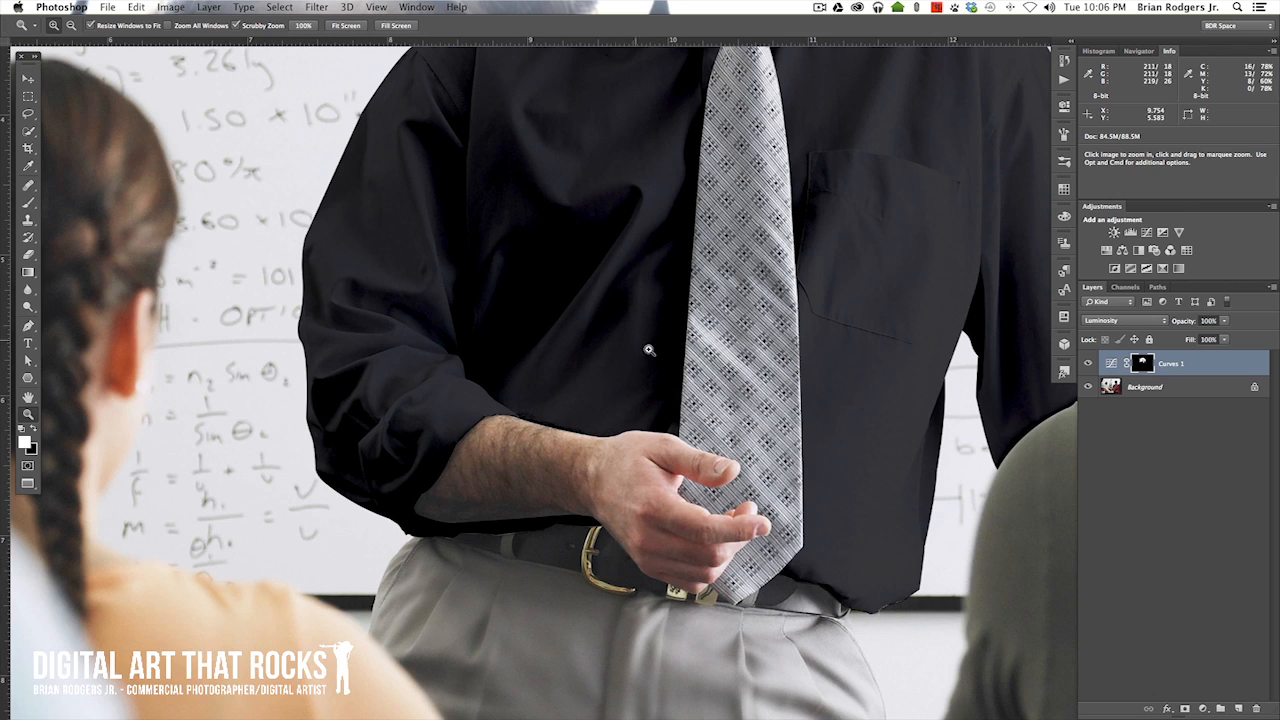
pyautogui.press('h')
pyautogui.moveTo(649, 349); pyautogui.dragTo(551, 552)
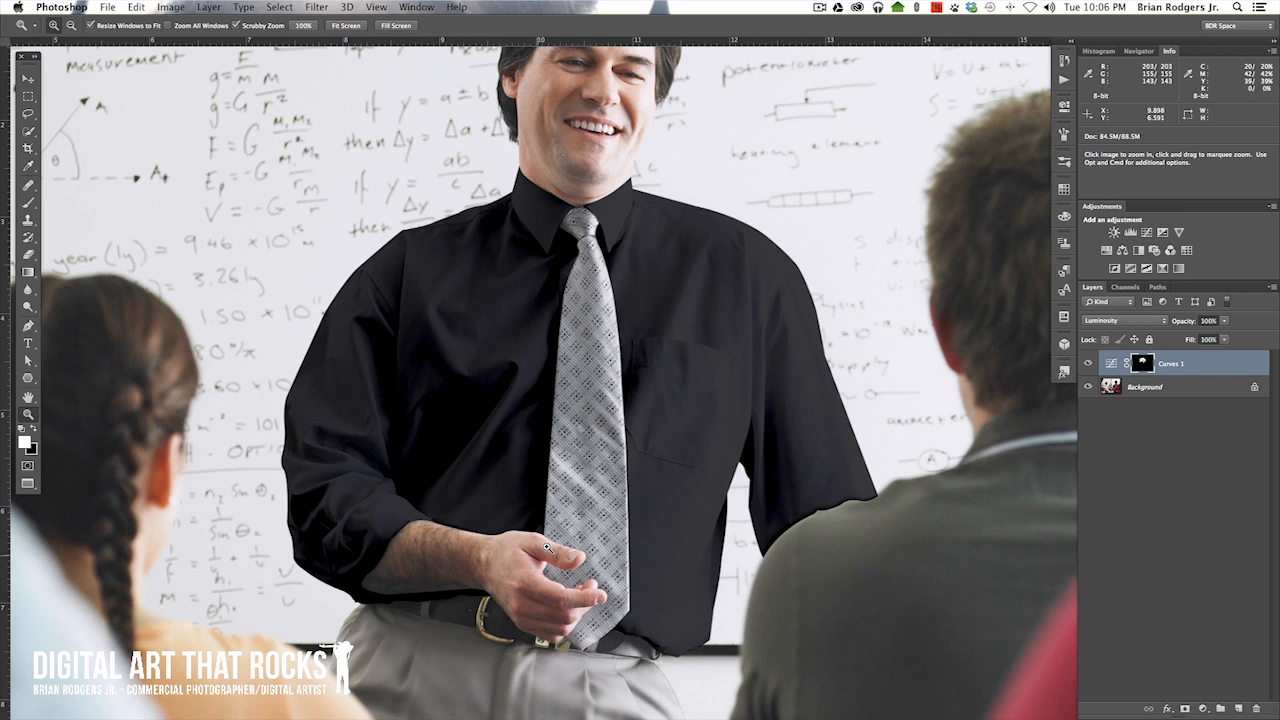
pyautogui.click(628, 502)
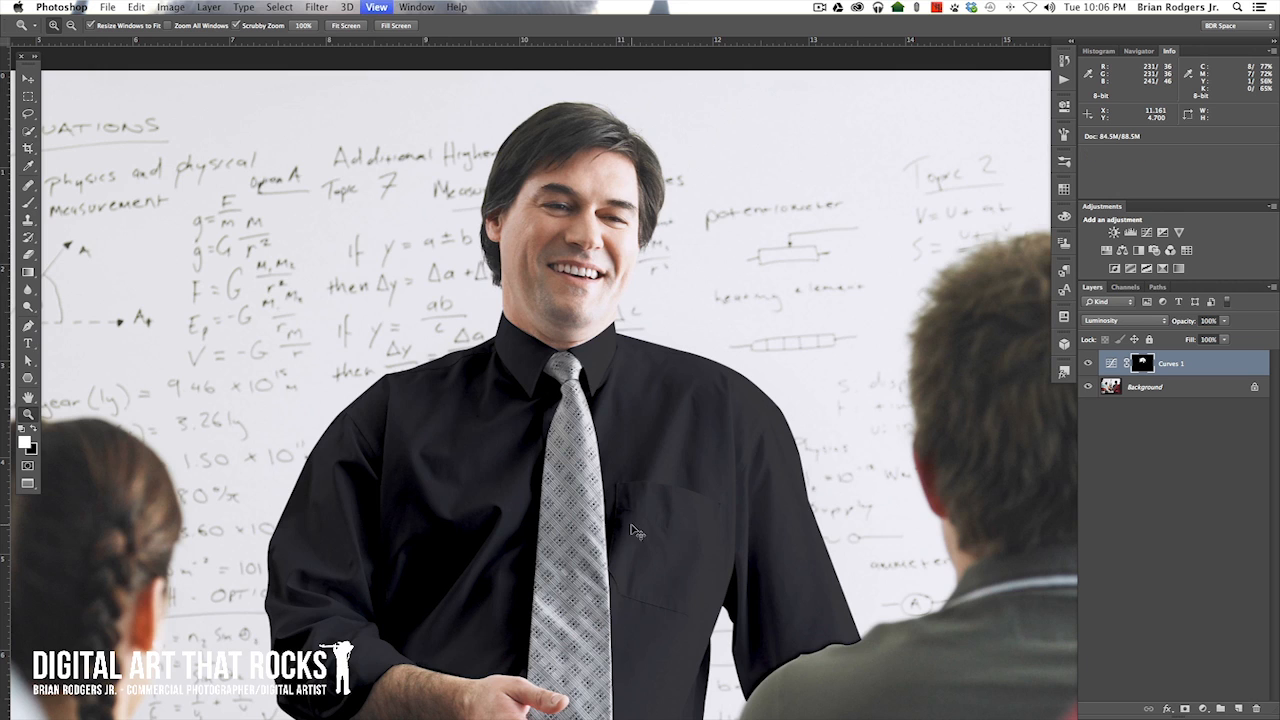
pyautogui.press('super+0')
pyautogui.moveTo(849, 491); pyautogui.dragTo(749, 497)
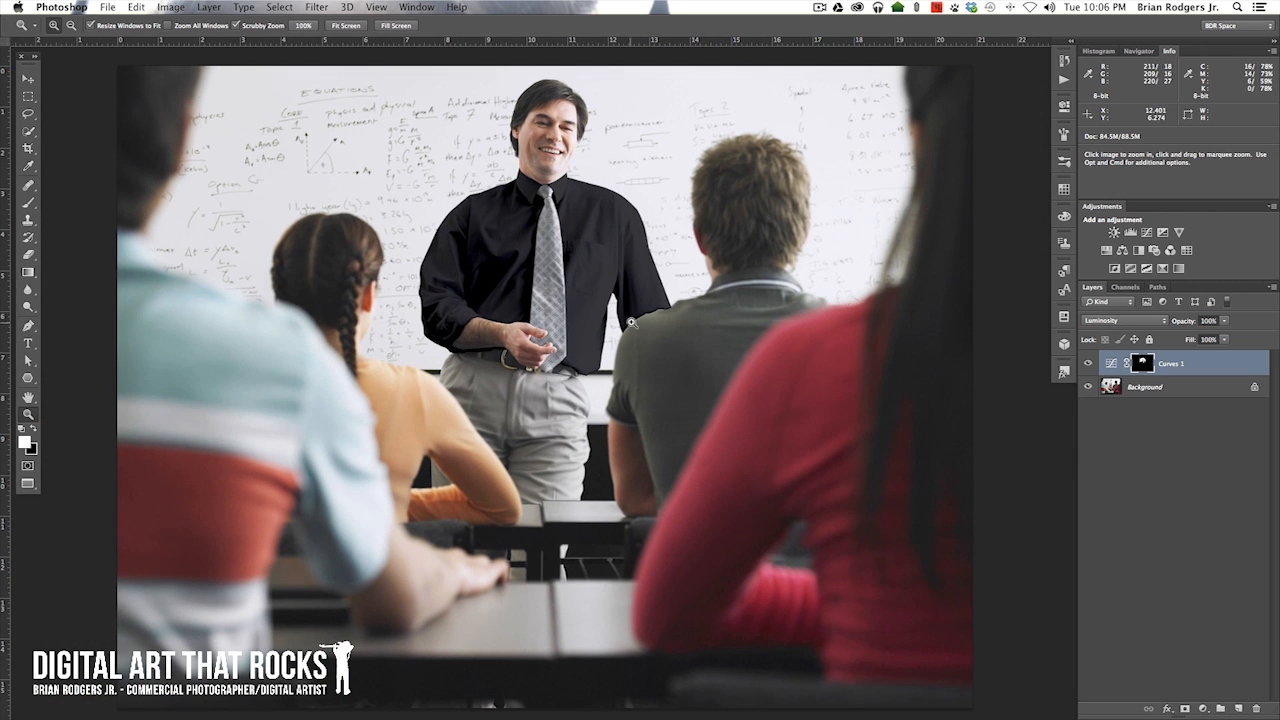
pyautogui.click(1088, 363)
pyautogui.click(1088, 364)
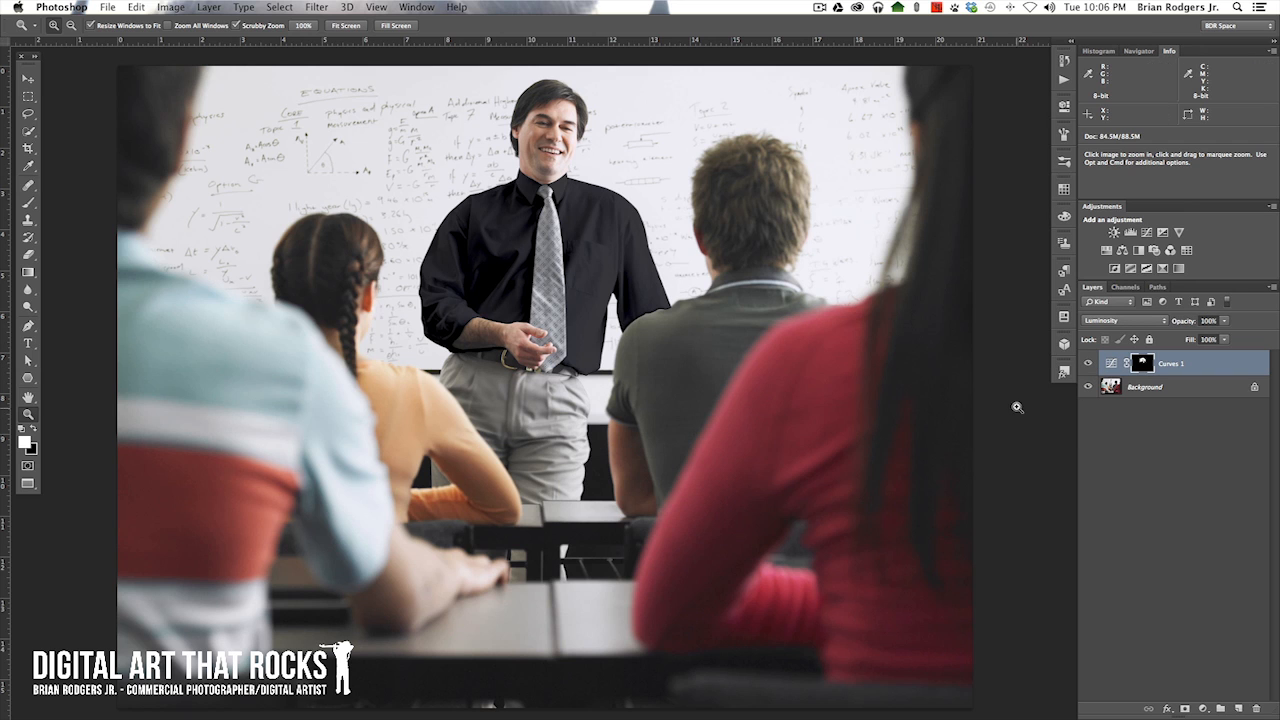
# Add a second Curves adjustment layer above Curves 1 and copy the shirt mask onto it
pyautogui.click(1111, 365)
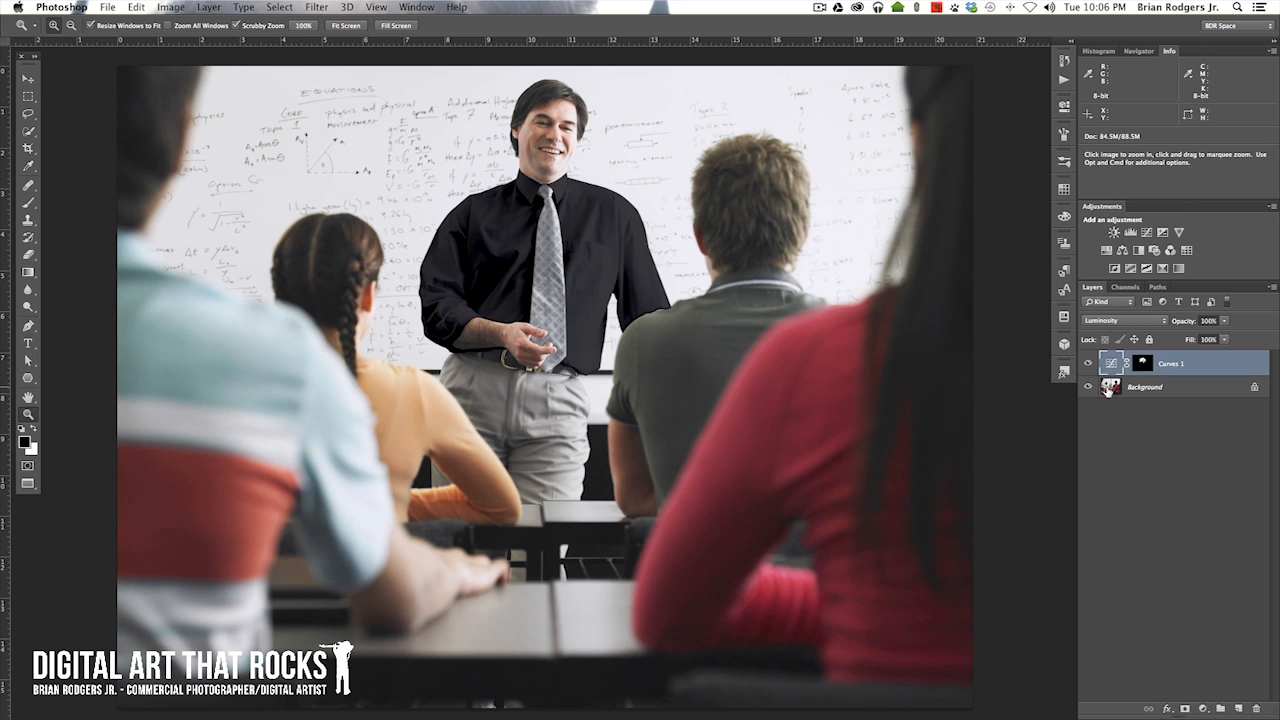
pyautogui.doubleClick(1111, 365)
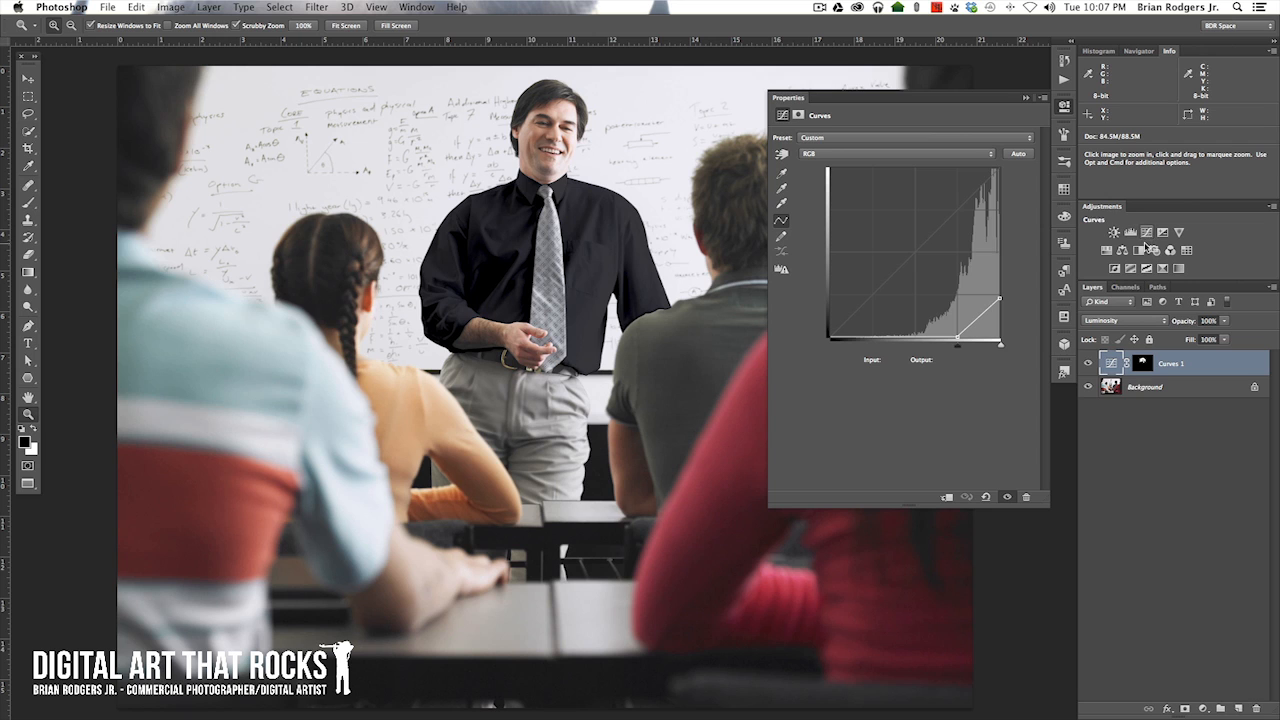
pyautogui.click(1149, 234)
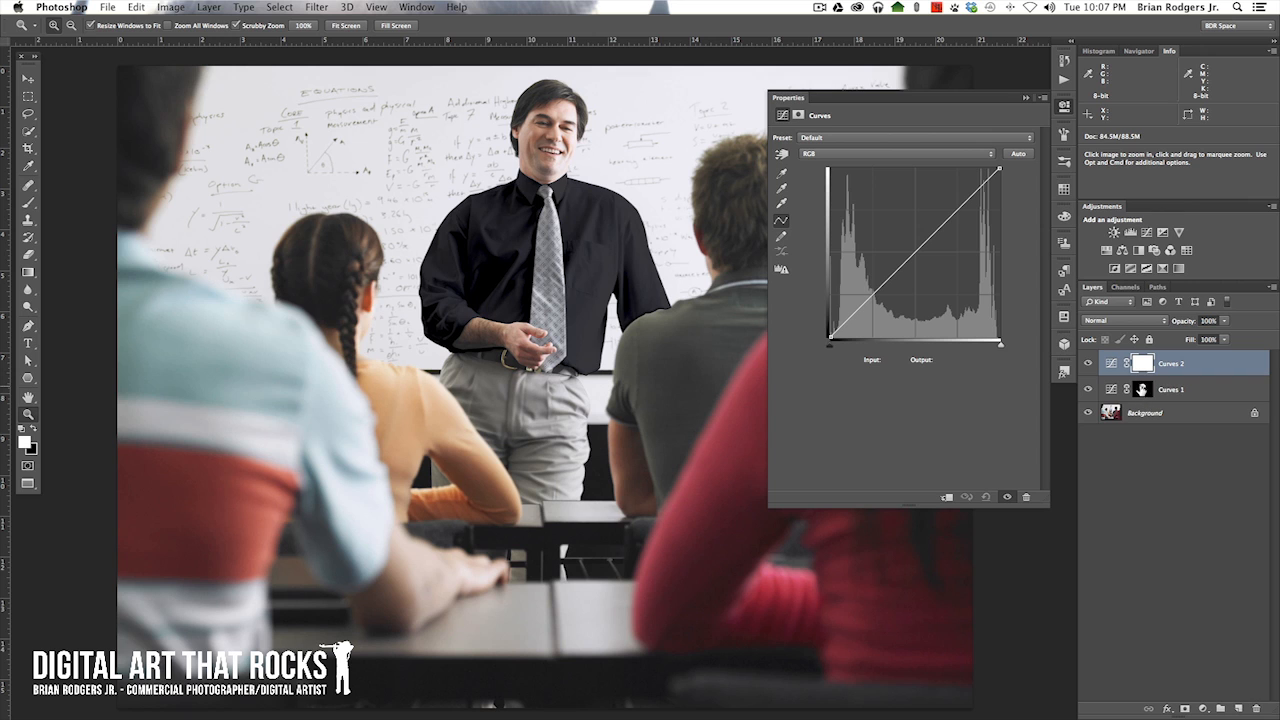
pyautogui.press('alt')
pyautogui.moveTo(1144, 390); pyautogui.dragTo(1144, 364)
pyautogui.click(735, 252)
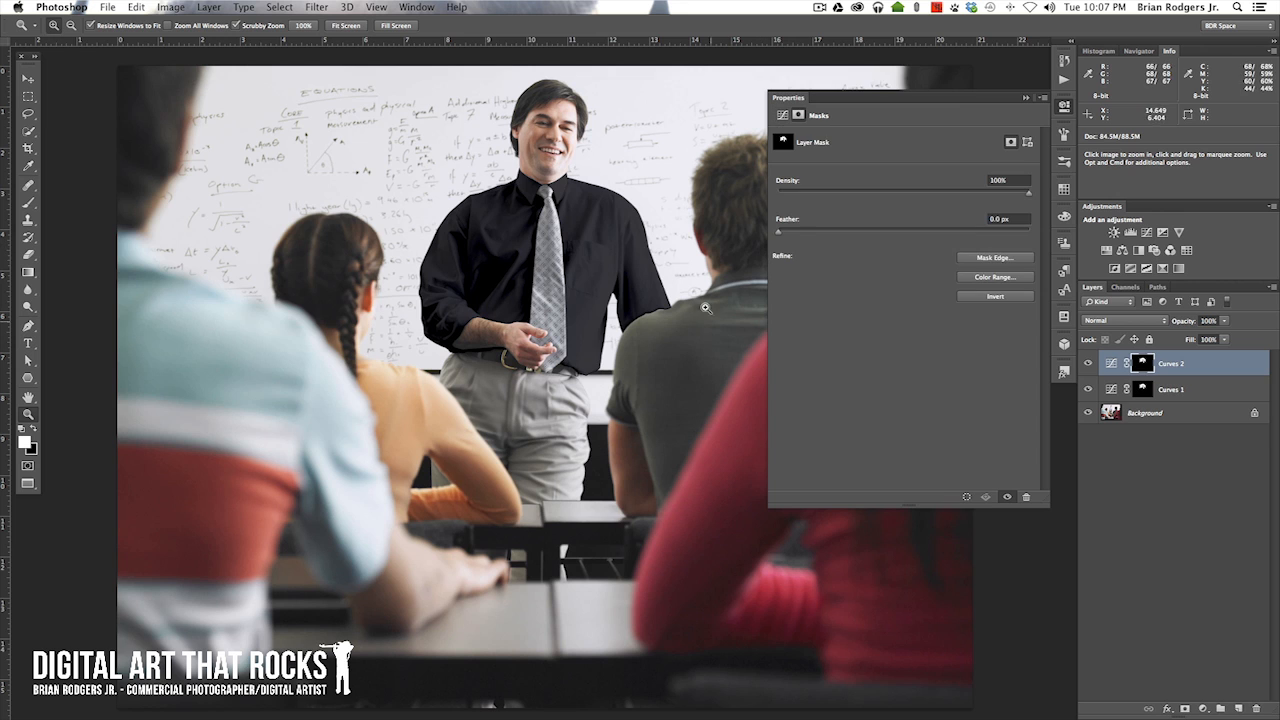
# Raise the Curves 2 black point to an output of 188 and move its white point far inward to turn the shirt white
pyautogui.moveTo(660, 298); pyautogui.dragTo(605, 310)
pyautogui.click(1111, 363)
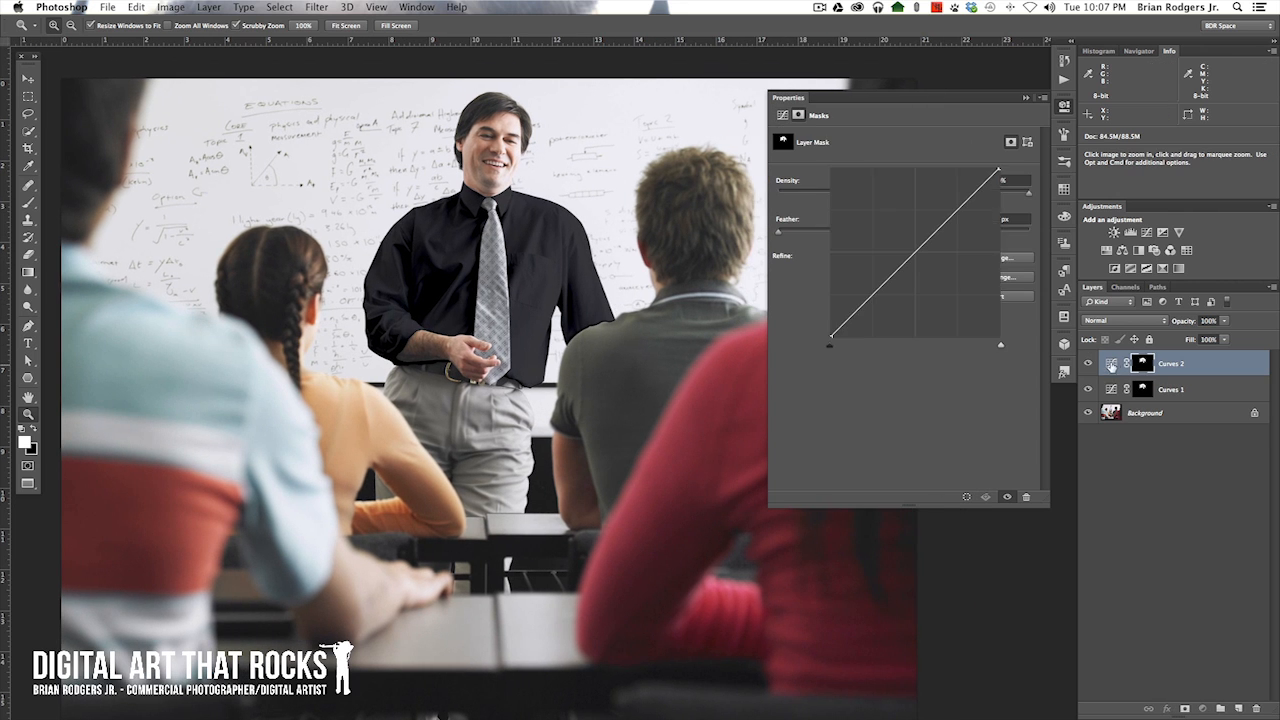
pyautogui.click(830, 339)
pyautogui.moveTo(830, 339)
pyautogui.mouseDown()
pyautogui.moveTo(842, 339)
pyautogui.moveTo(820, 342)
pyautogui.mouseUp()
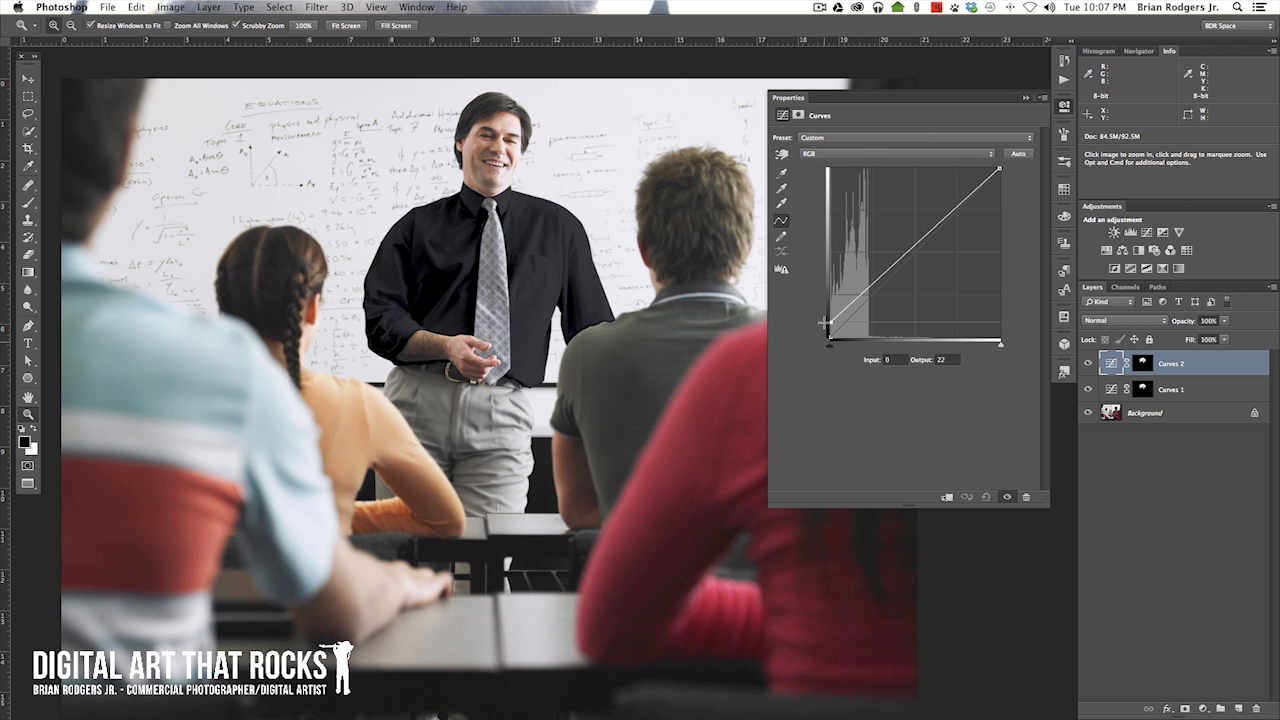
pyautogui.moveTo(823, 343); pyautogui.dragTo(819, 204)
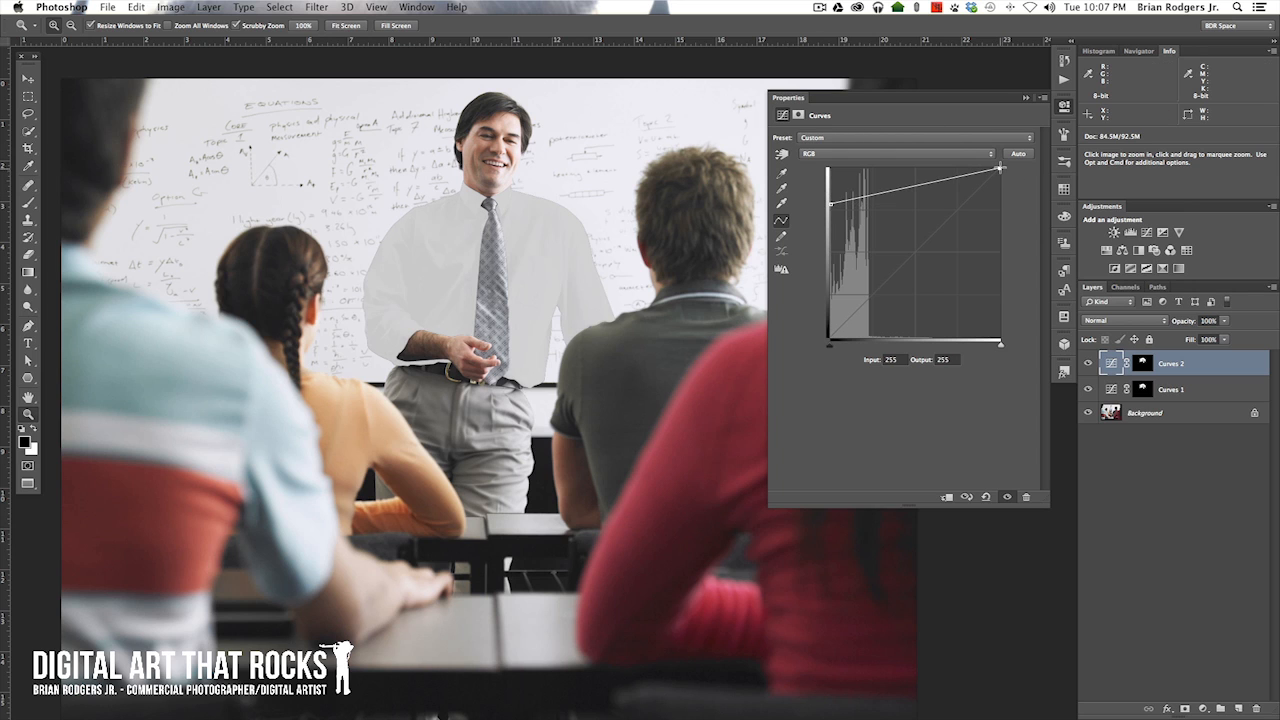
pyautogui.moveTo(1000, 167); pyautogui.dragTo(829, 211)
pyautogui.click(830, 203)
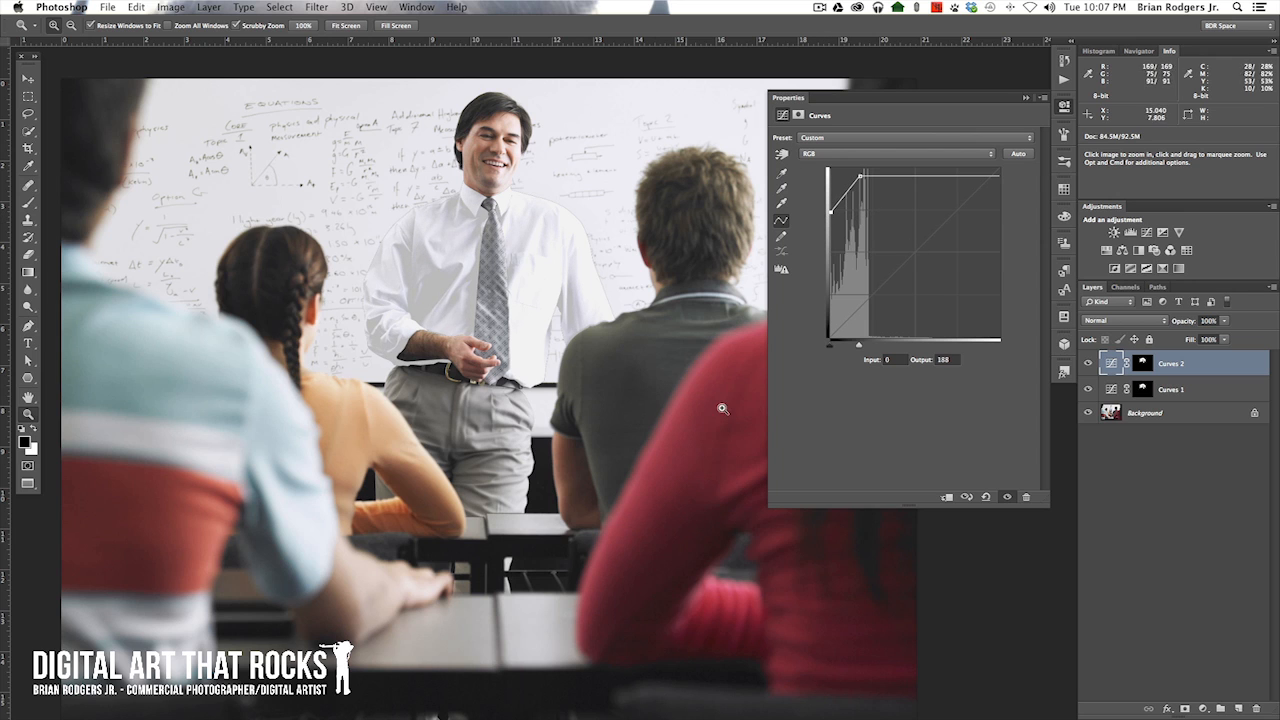
# Compare the whitened shirt with the layer hidden, and raise the Curves 2 black point to an output of 191
pyautogui.click(1088, 364)
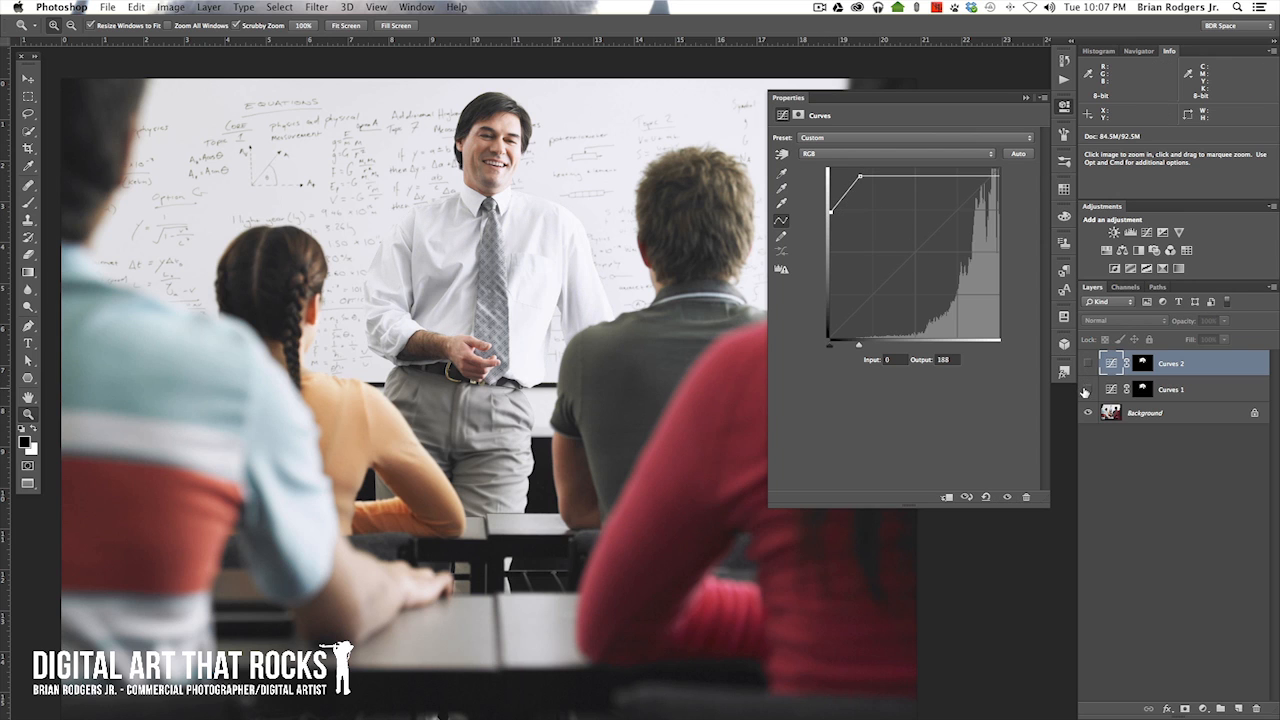
pyautogui.click(1088, 364)
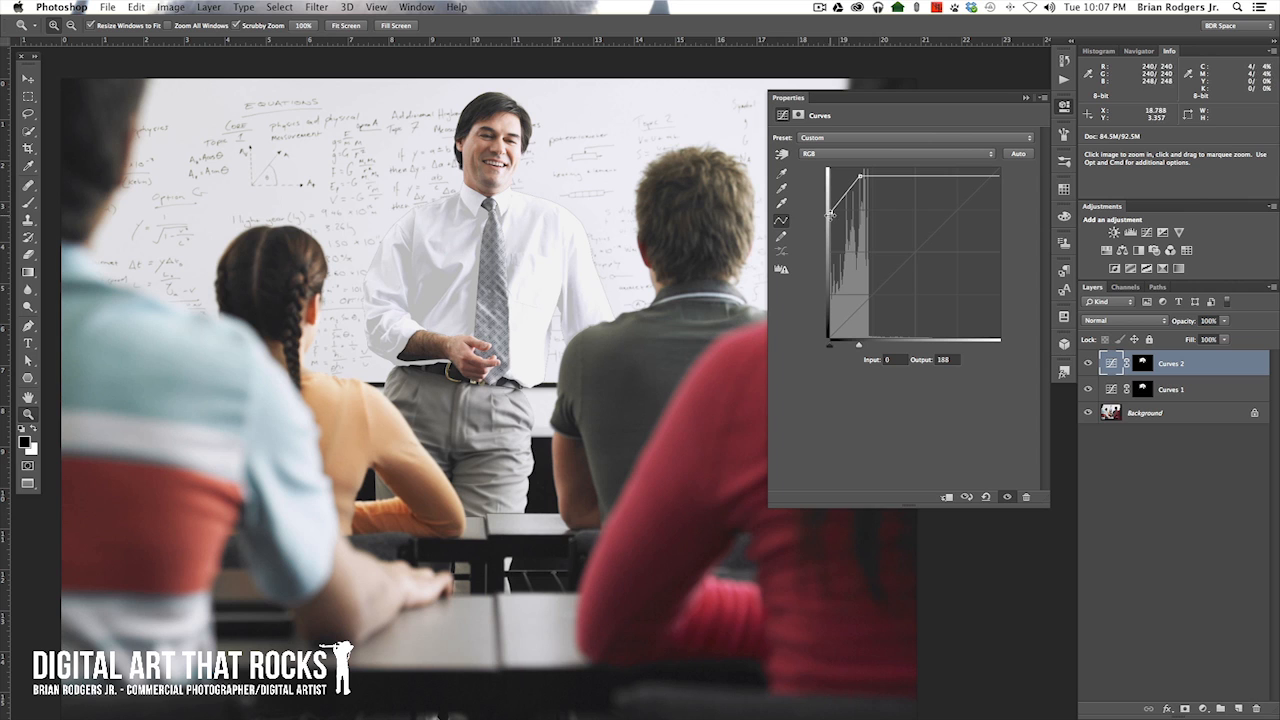
pyautogui.moveTo(829, 213)
pyautogui.mouseDown()
pyautogui.moveTo(816, 239)
pyautogui.moveTo(830, 240)
pyautogui.moveTo(826, 210)
pyautogui.mouseUp()
pyautogui.moveTo(825, 214)
pyautogui.mouseDown()
pyautogui.moveTo(821, 236)
pyautogui.moveTo(821, 212)
pyautogui.mouseUp()
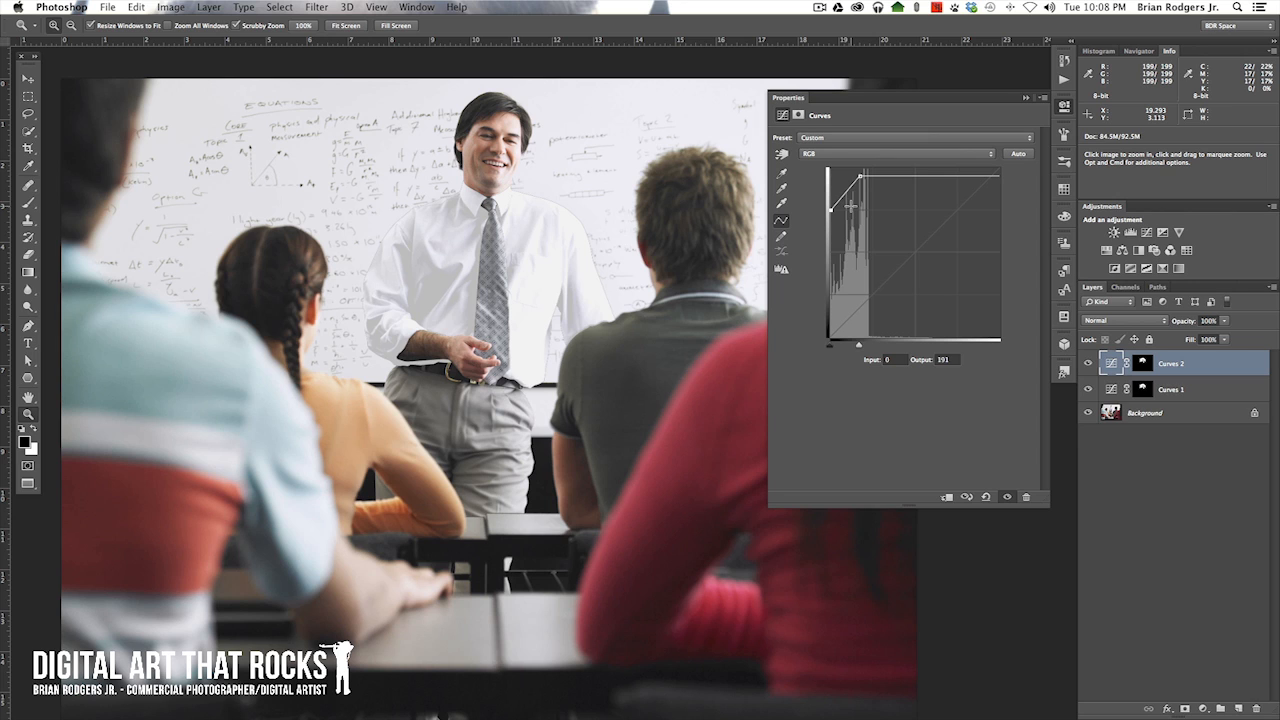
# Compare the shirt's black and white versions by hiding and showing the Curves 1 and Curves 2 layers in turn
pyautogui.click(1089, 364)
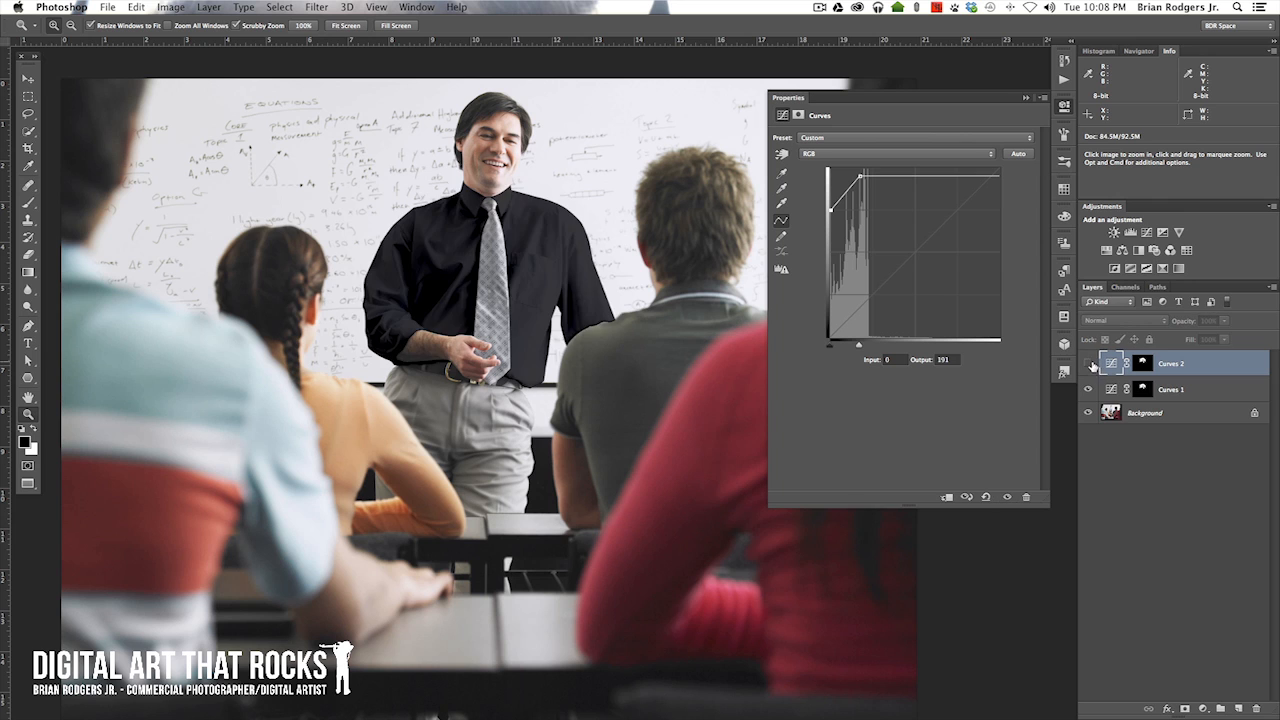
pyautogui.click(1088, 364)
pyautogui.click(1088, 389)
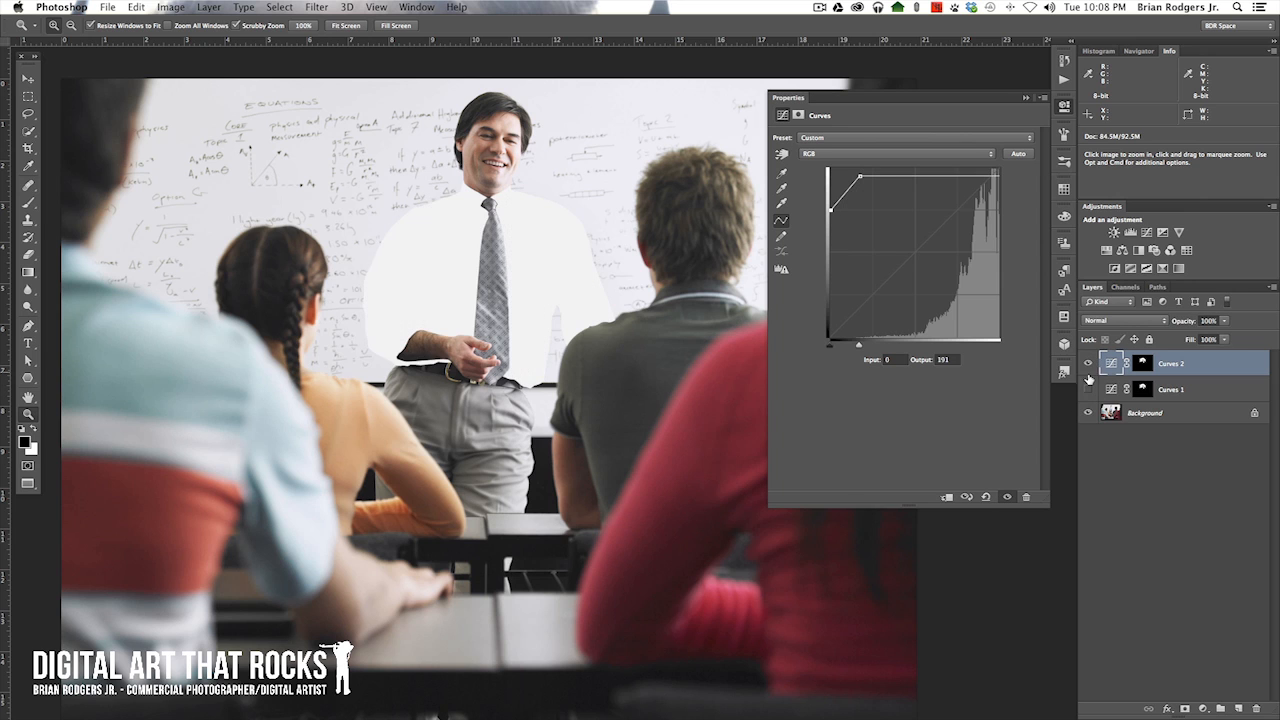
pyautogui.click(1088, 389)
pyautogui.click(1088, 364)
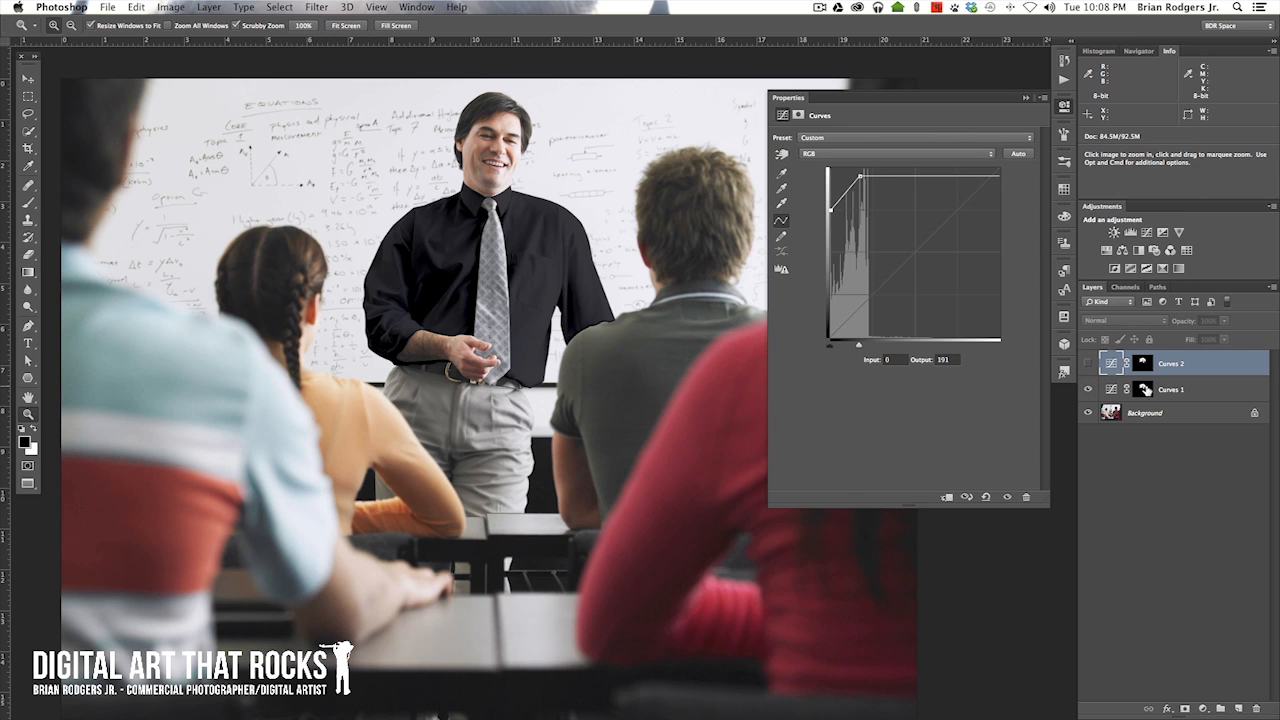
pyautogui.click(1088, 390)
pyautogui.click(1088, 389)
pyautogui.click(1088, 364)
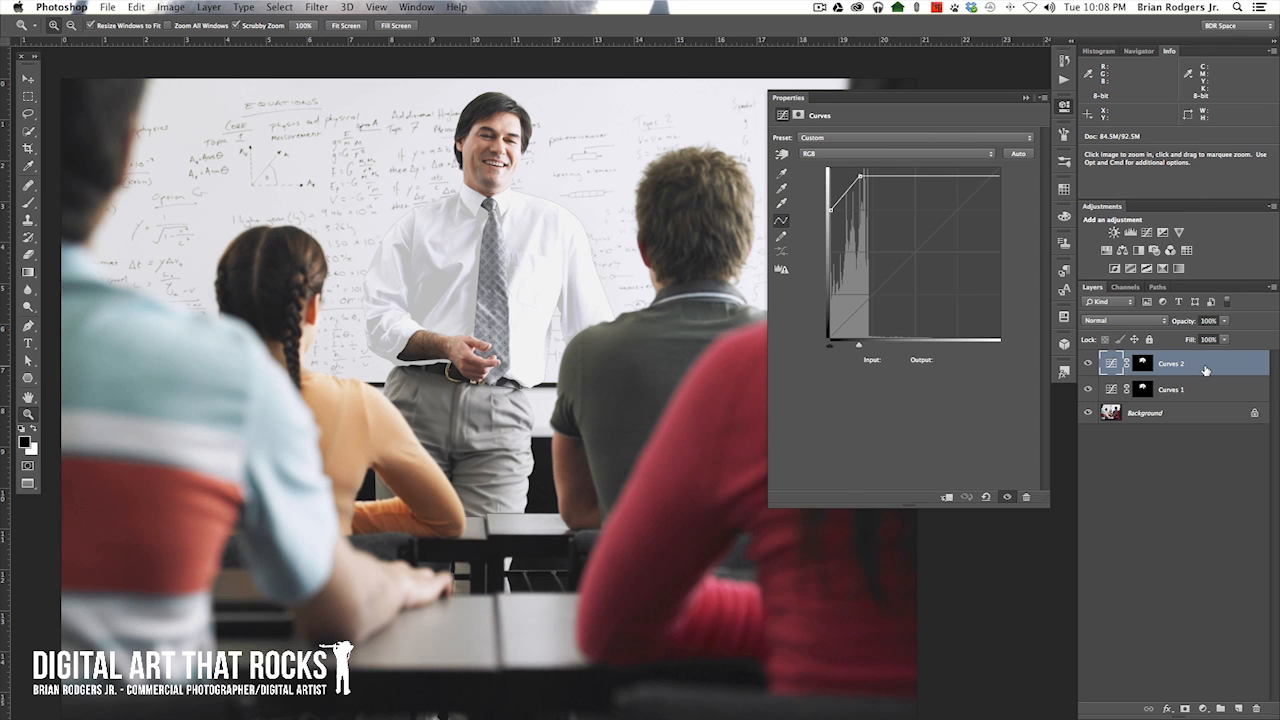
# Delete the Curves 2 adjustment layer and put the curve settings away
pyautogui.press('Delete')
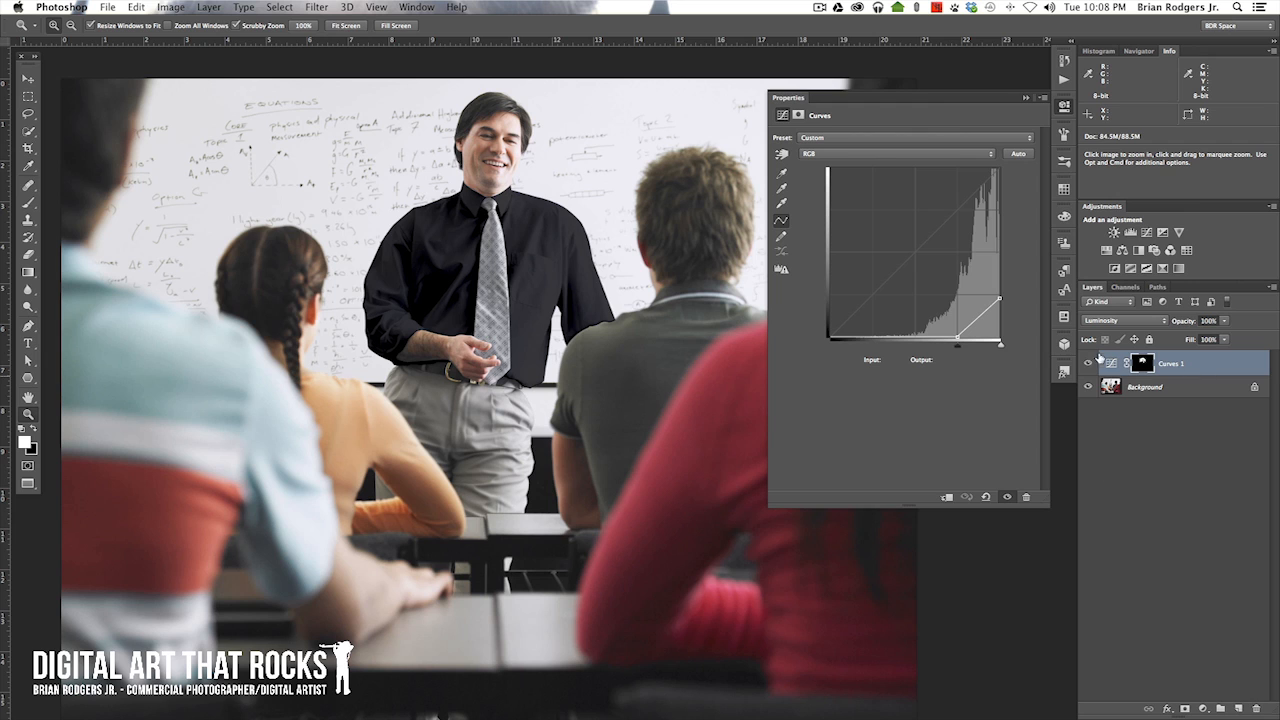
pyautogui.click(1025, 97)
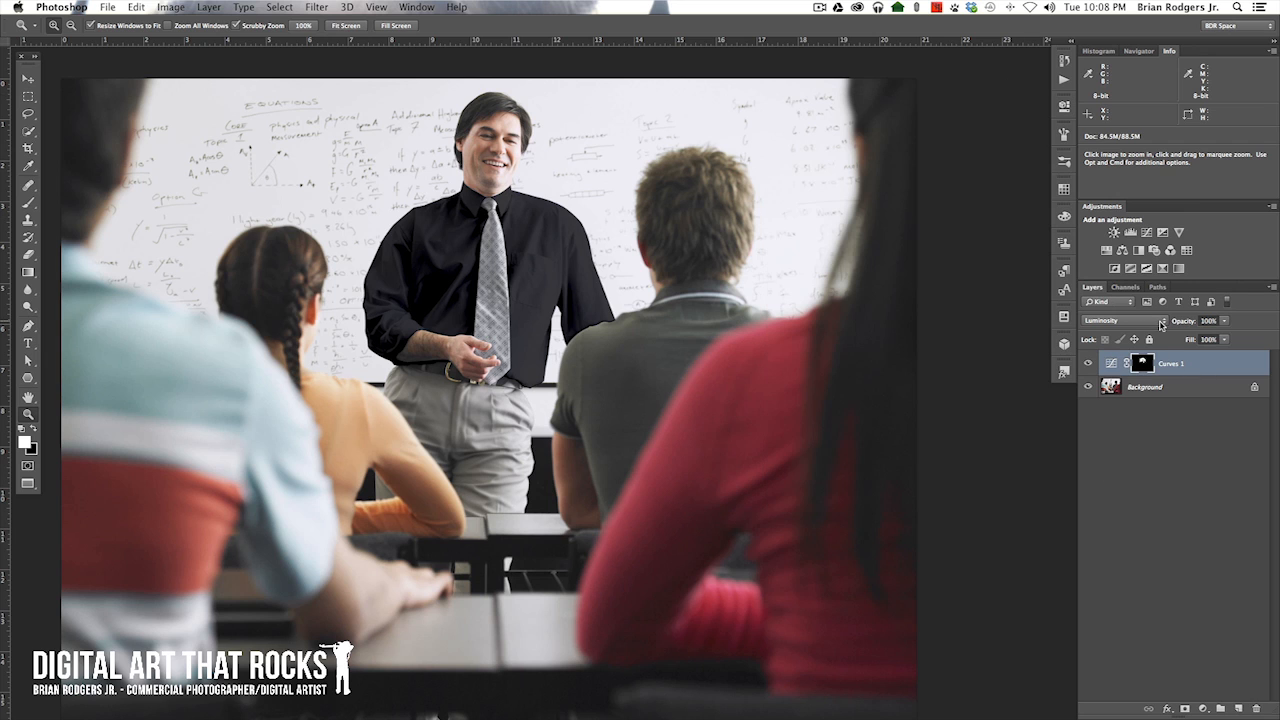
# Repeatedly hide and show the Curves 1 layer to review the final black shirt against the original, leaving it visible
pyautogui.click(1089, 364)
pyautogui.click(1089, 364)
pyautogui.click(1089, 364)
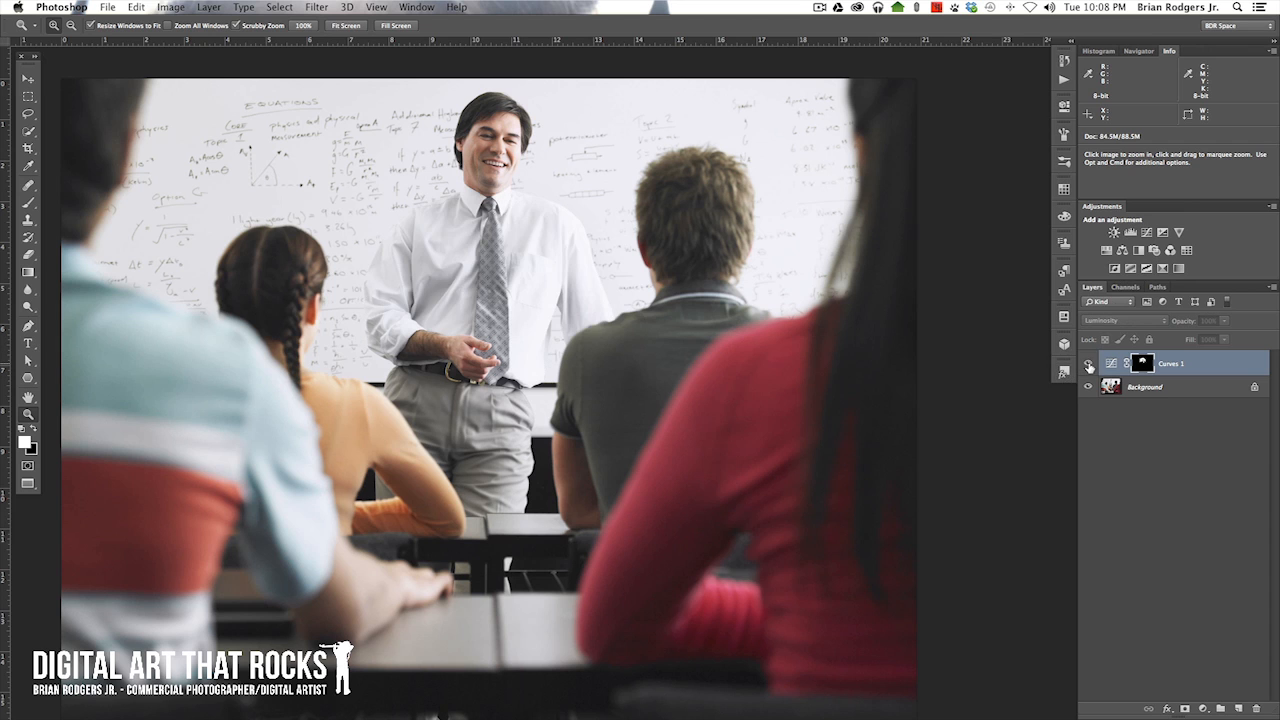
pyautogui.click(1089, 364)
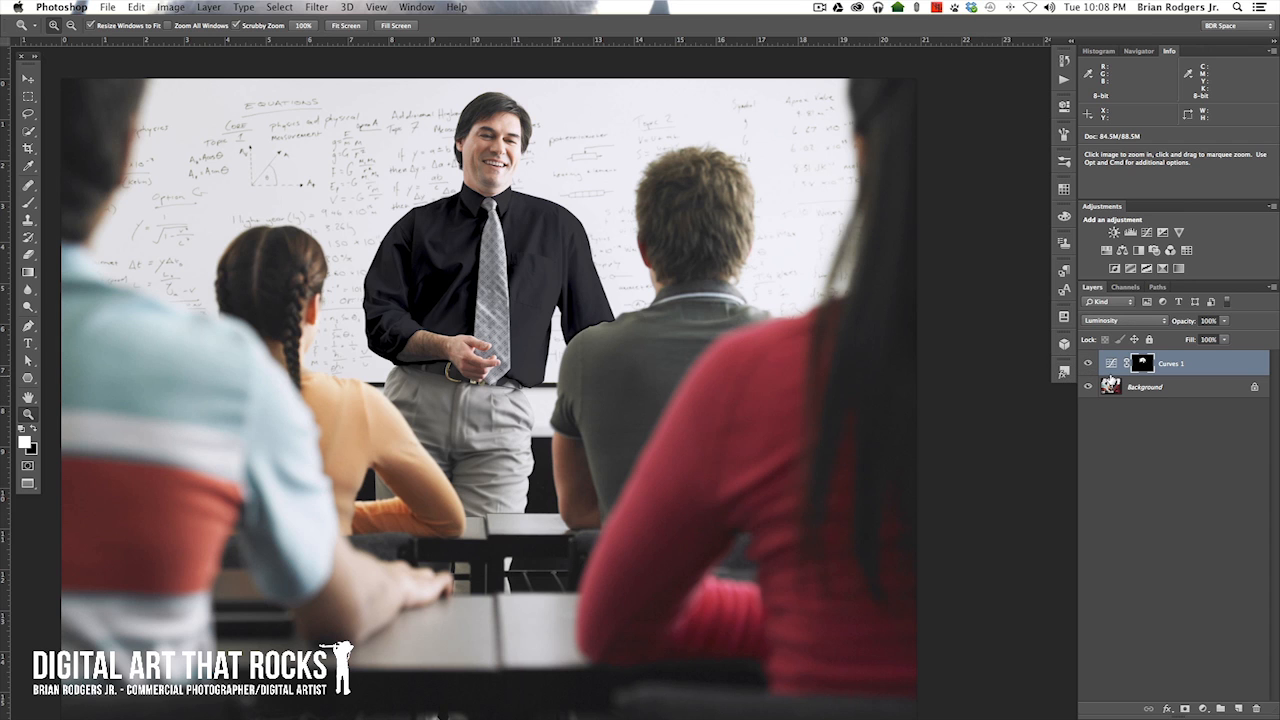
pyautogui.click(1089, 364)
pyautogui.click(1088, 364)
pyautogui.click(1088, 364)
pyautogui.click(1089, 364)
pyautogui.click(1089, 364)
pyautogui.click(1089, 364)
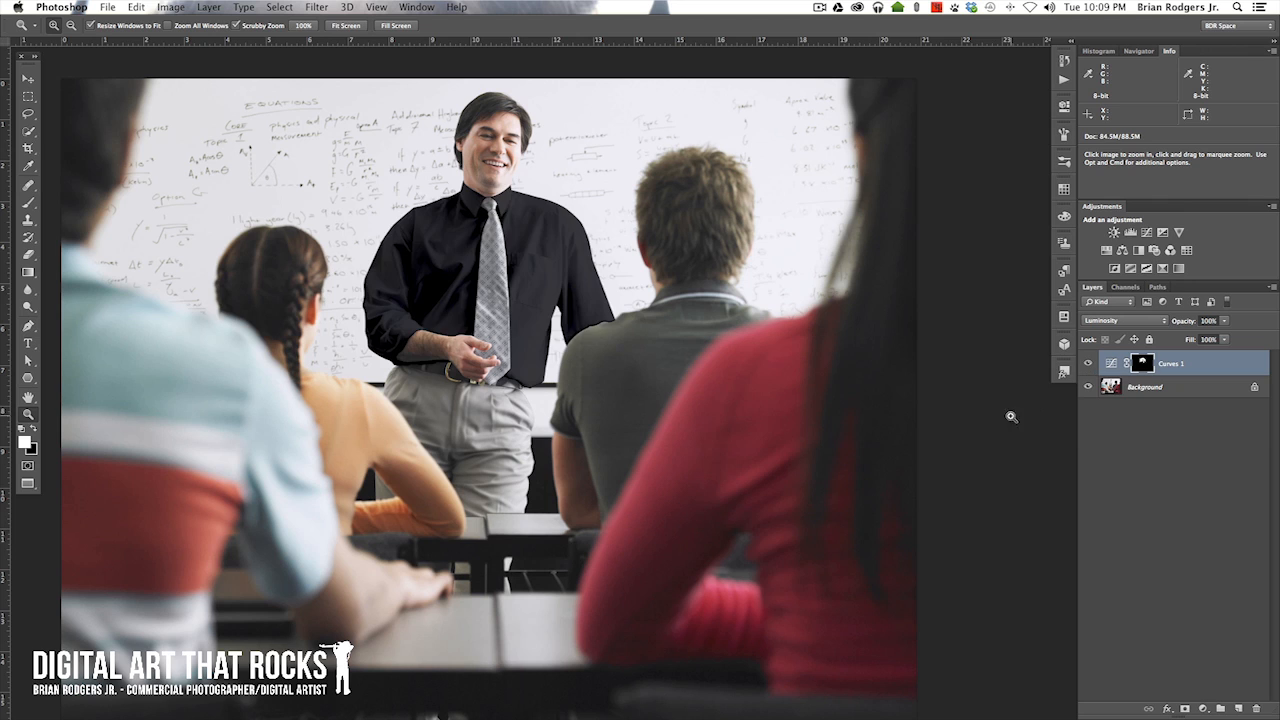